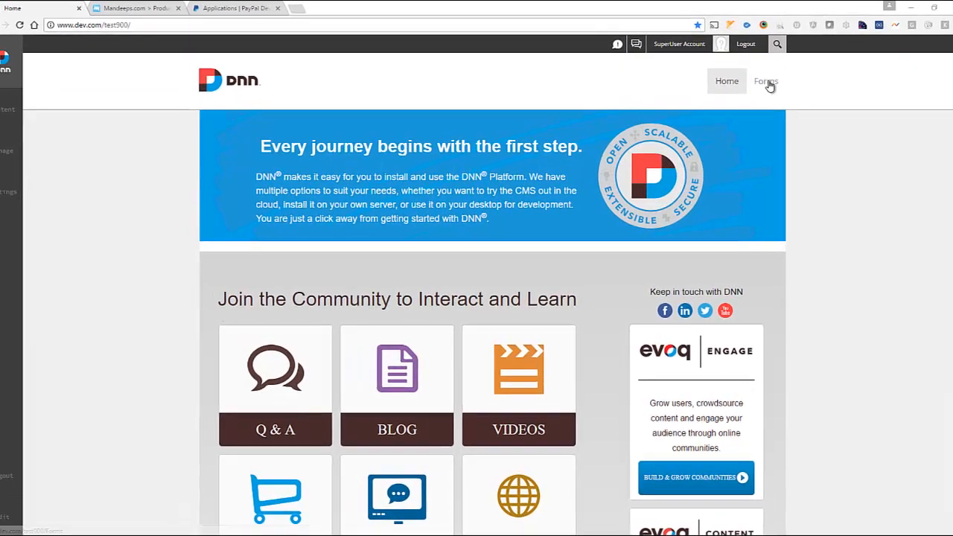
Go to the site's Forms page and open the form module's Manage designer
{"action": "left_click", "coordinate": [758, 88]}
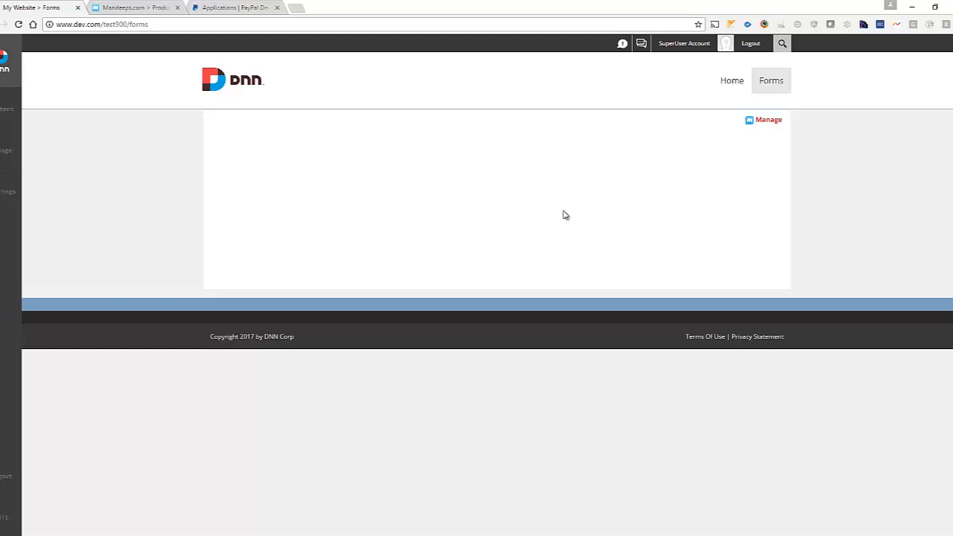
{"action": "left_click", "coordinate": [767, 124]}
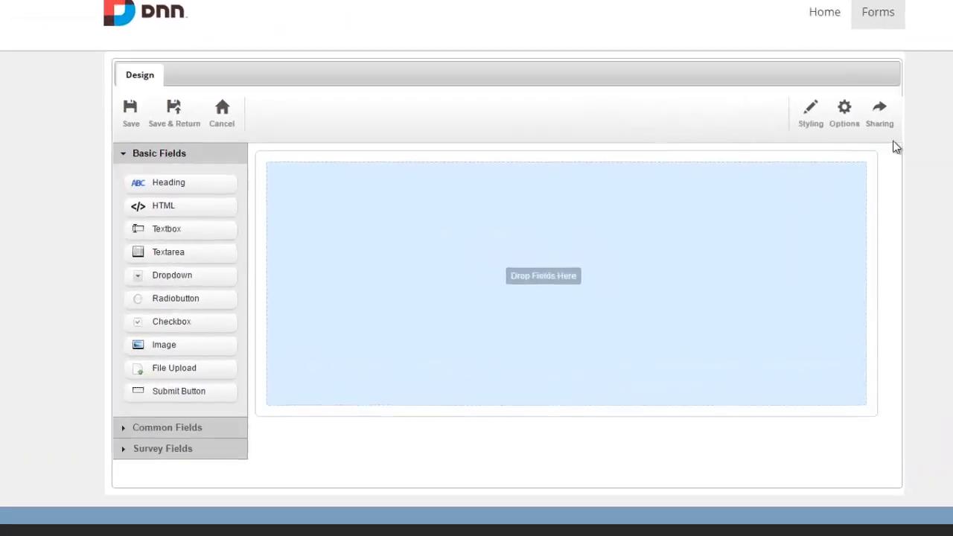
Rebuild the form from pasted share code via Copy Form, then view the Products field's iPhone options
{"action": "left_click", "coordinate": [761, 156]}
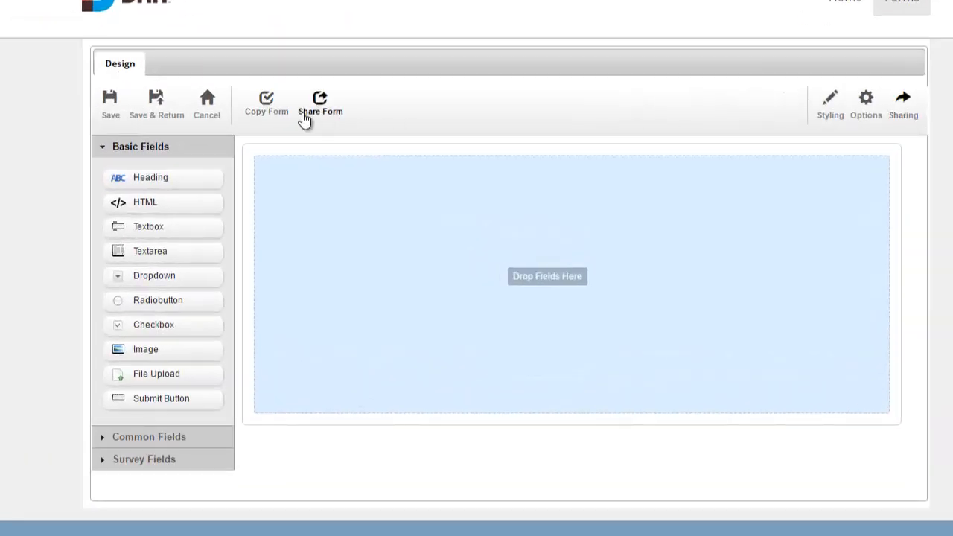
{"action": "left_click", "coordinate": [277, 122]}
{"action": "left_click", "coordinate": [295, 186]}
{"action": "key", "text": "ctrl+v"}
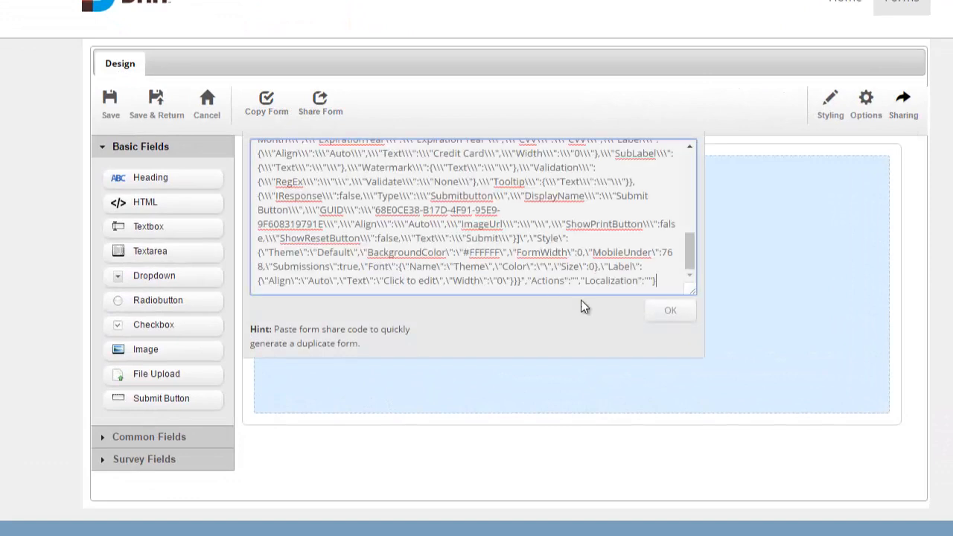
{"action": "left_click", "coordinate": [671, 310]}
{"action": "left_click", "coordinate": [536, 6]}
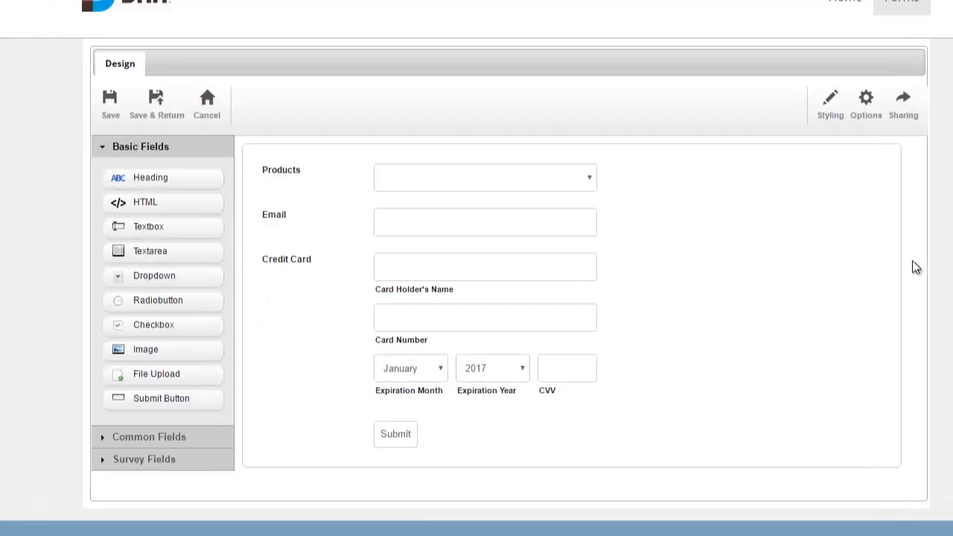
{"action": "left_click", "coordinate": [305, 172]}
{"action": "left_click", "coordinate": [364, 118]}
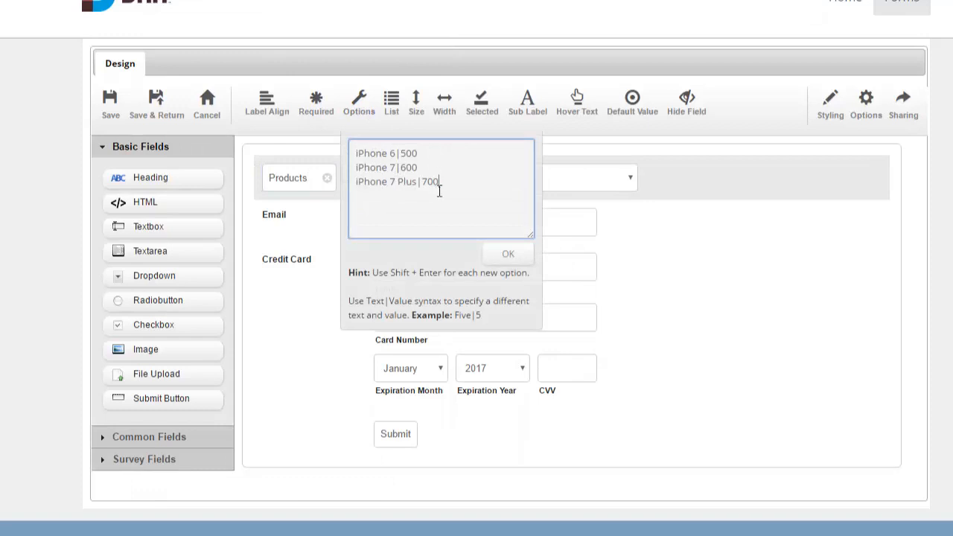
Leave the Products choices unchanged and mark Products, Email and all Credit Card subfields Required
{"action": "left_click", "coordinate": [769, 264]}
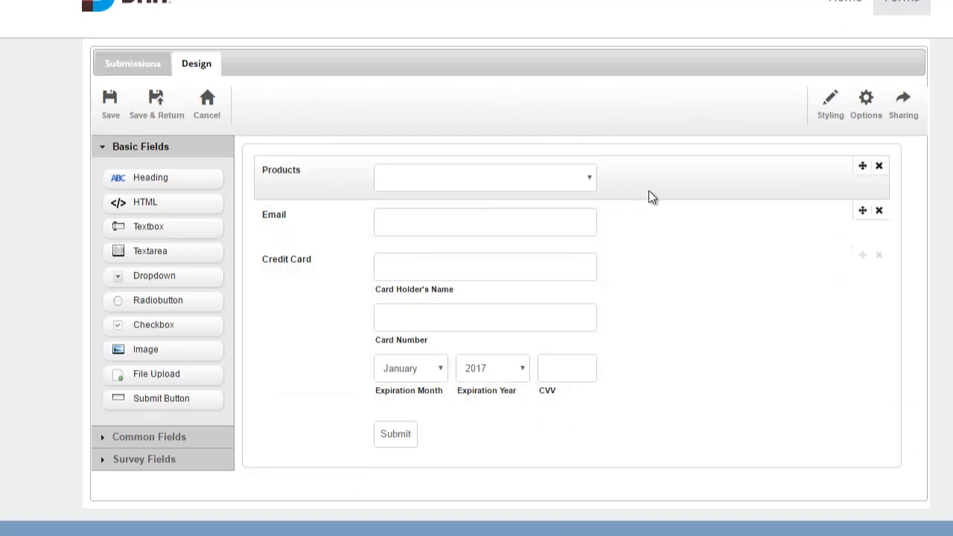
{"action": "left_click", "coordinate": [648, 192]}
{"action": "left_click", "coordinate": [316, 112]}
{"action": "left_click", "coordinate": [298, 212]}
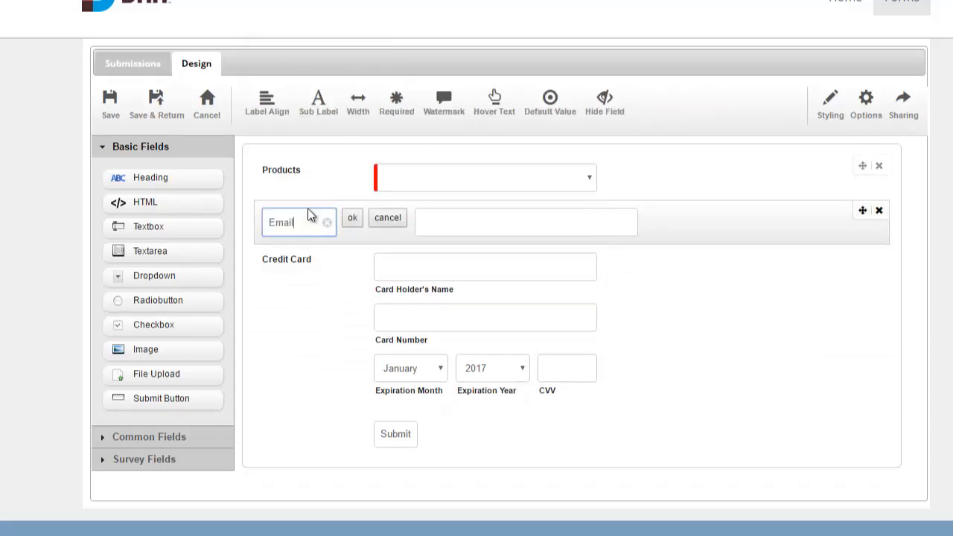
{"action": "left_click", "coordinate": [672, 227]}
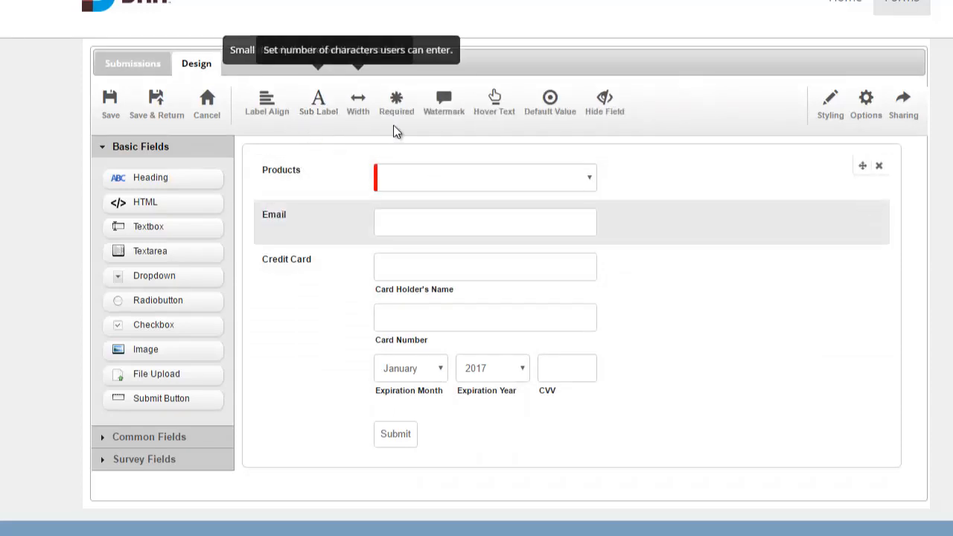
{"action": "left_click", "coordinate": [396, 104]}
{"action": "left_click", "coordinate": [657, 291]}
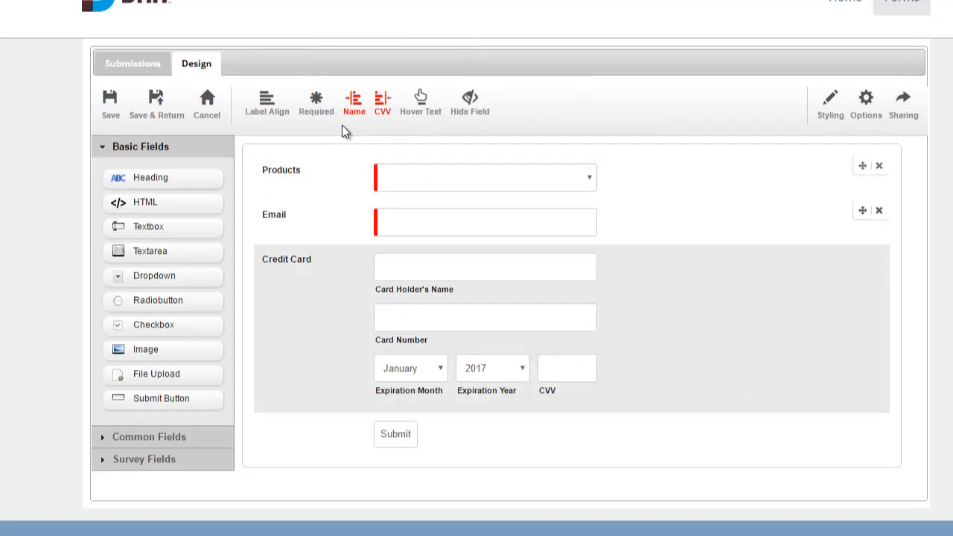
{"action": "left_click", "coordinate": [313, 117]}
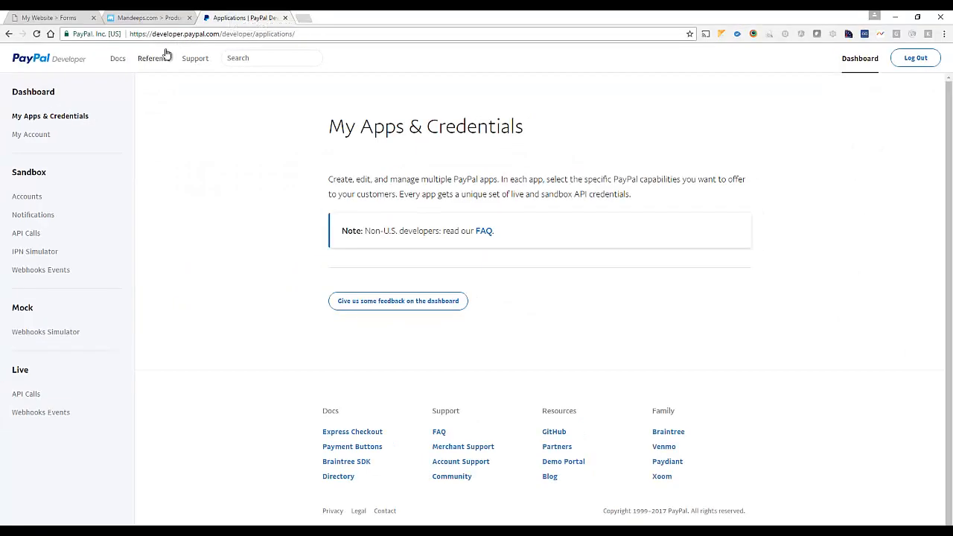
Load the PayPal Developer apps and credentials dashboard and find the REST API apps list
{"action": "left_click_drag", "start_coordinate": [220, 34], "coordinate": [132, 34]}
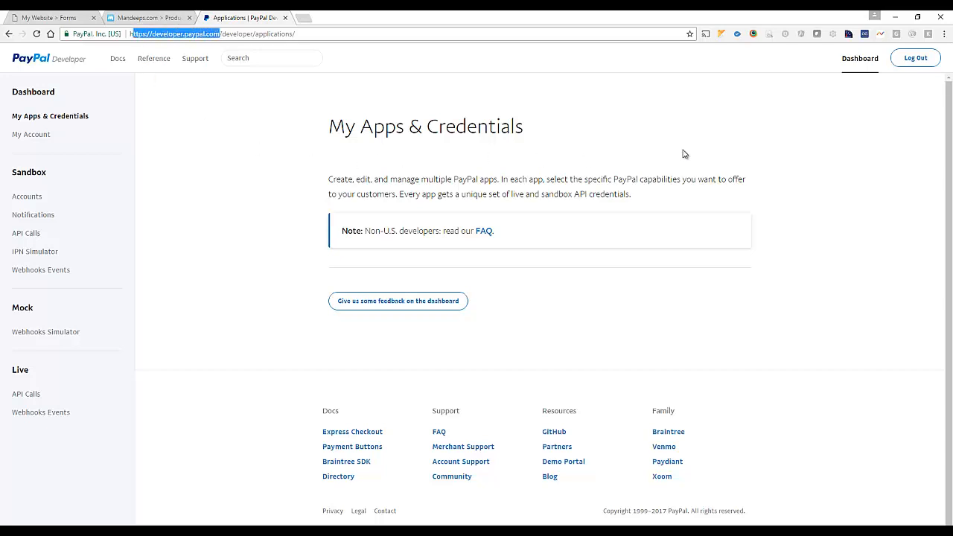
{"action": "left_click", "coordinate": [861, 72]}
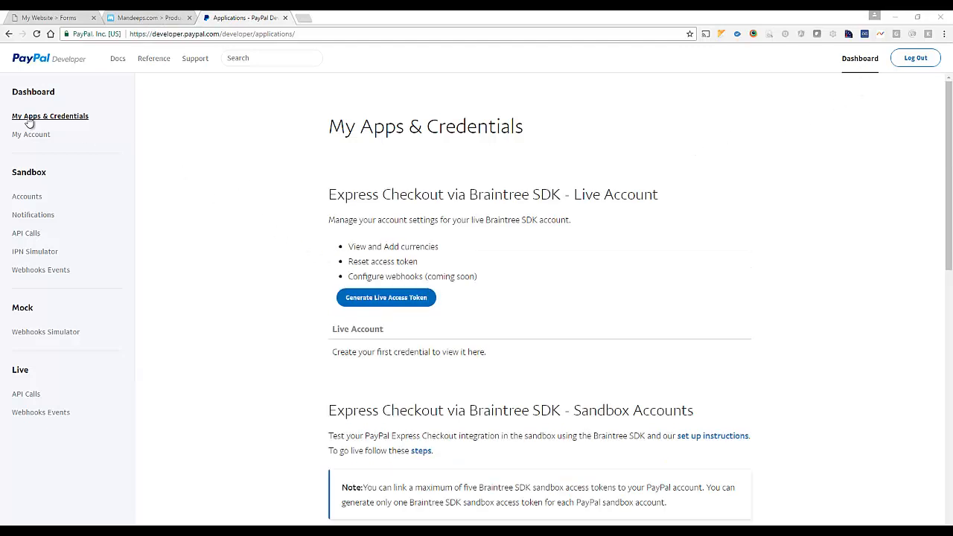
{"action": "scroll", "coordinate": [233, 161], "scroll_direction": "down", "scroll_amount": 1}
{"action": "scroll", "coordinate": [232, 161], "scroll_direction": "down", "scroll_amount": 5}
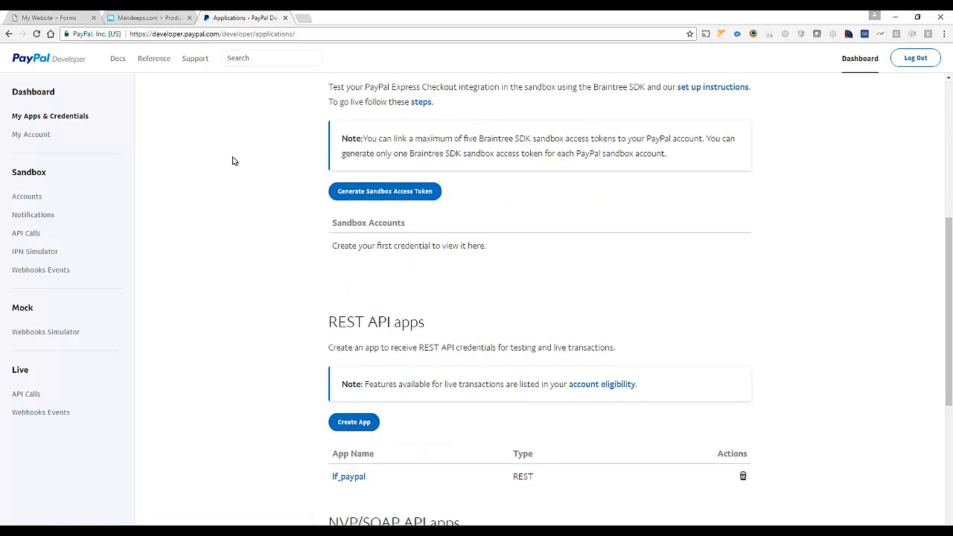
{"action": "left_click_drag", "start_coordinate": [328, 274], "coordinate": [425, 281]}
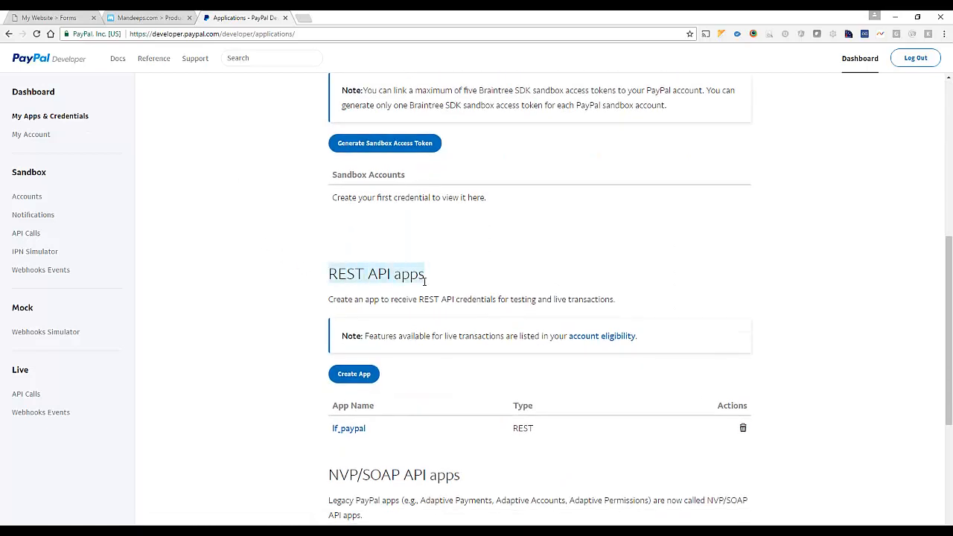
{"action": "scroll", "coordinate": [425, 283], "scroll_direction": "down", "scroll_amount": 2}
{"action": "left_click", "coordinate": [366, 326]}
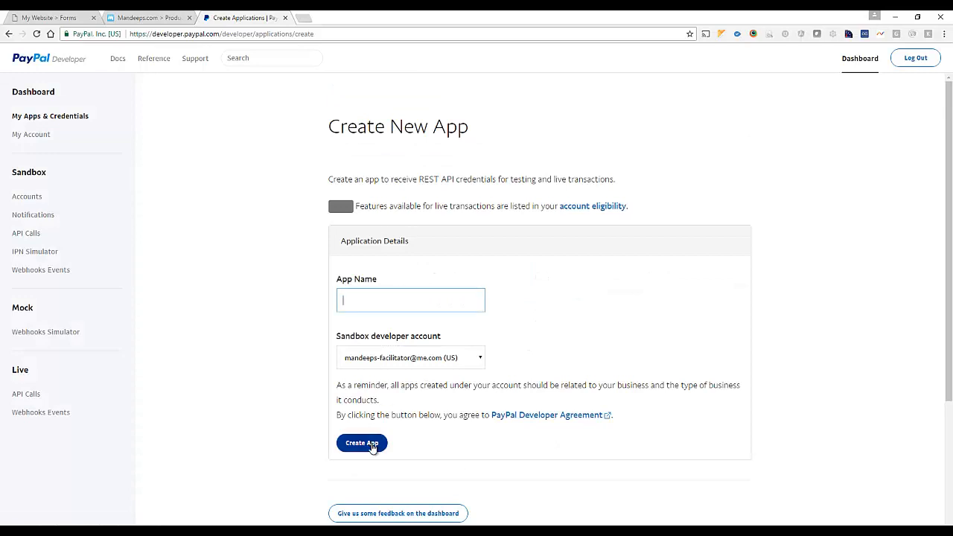
{"action": "left_click", "coordinate": [8, 34]}
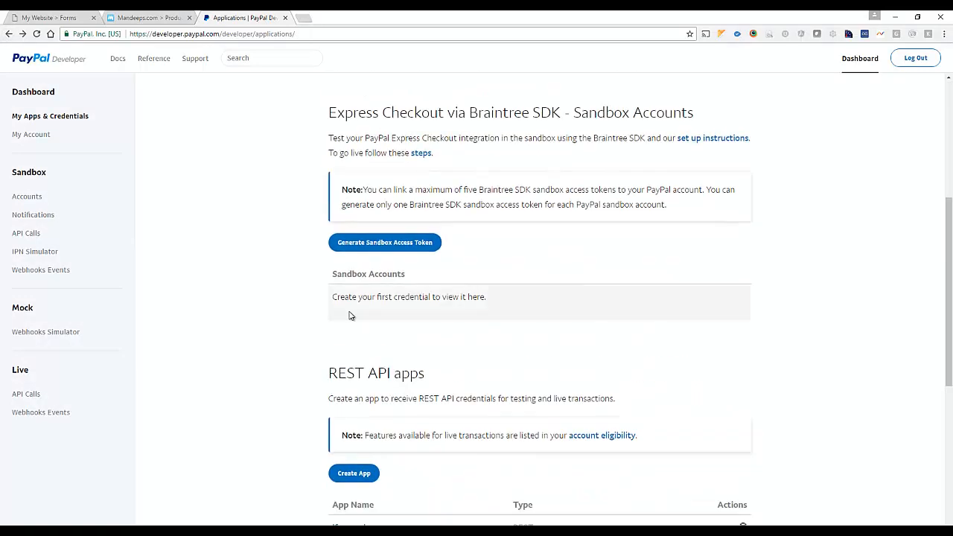
{"action": "scroll", "coordinate": [351, 316], "scroll_direction": "down", "scroll_amount": 3}
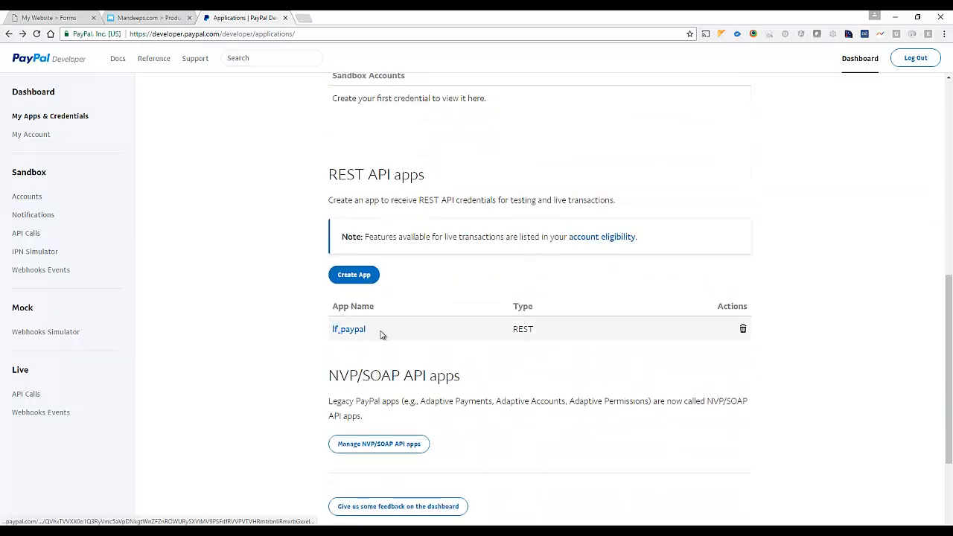
Open the lf_paypal app's sandbox credentials and reveal its secret
{"action": "left_click", "coordinate": [361, 331]}
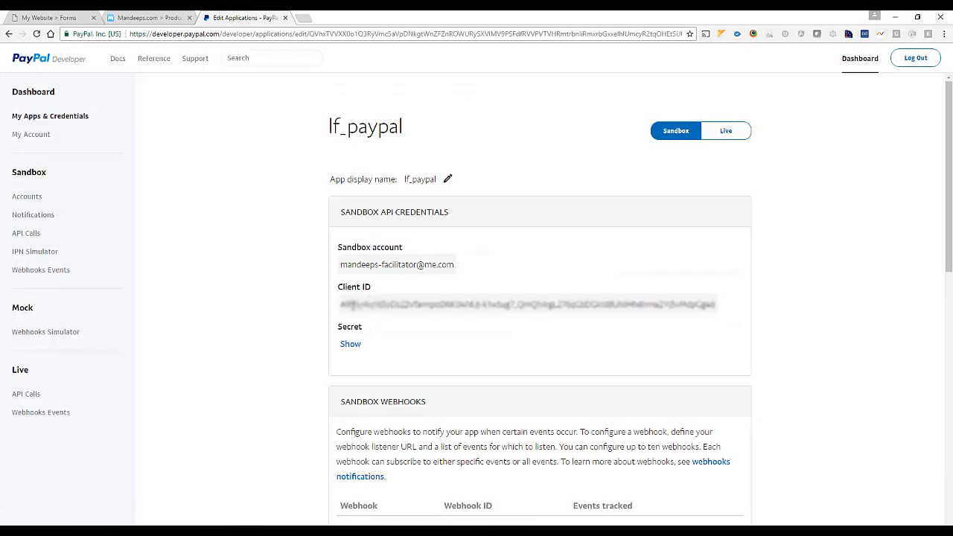
{"action": "double_click", "coordinate": [353, 306]}
{"action": "left_click", "coordinate": [350, 344]}
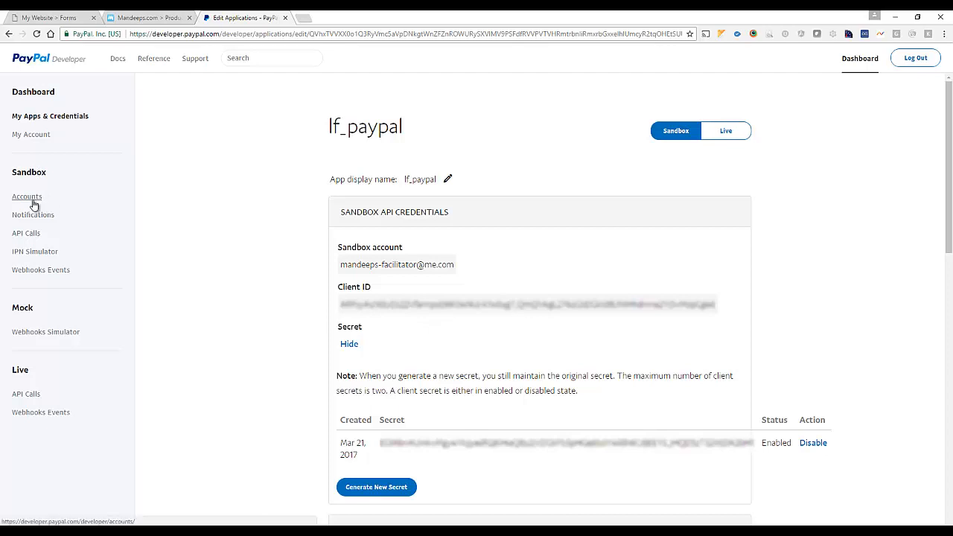
In Sandbox Accounts, view the Business-Pro facilitator account's profile details
{"action": "left_click", "coordinate": [27, 198]}
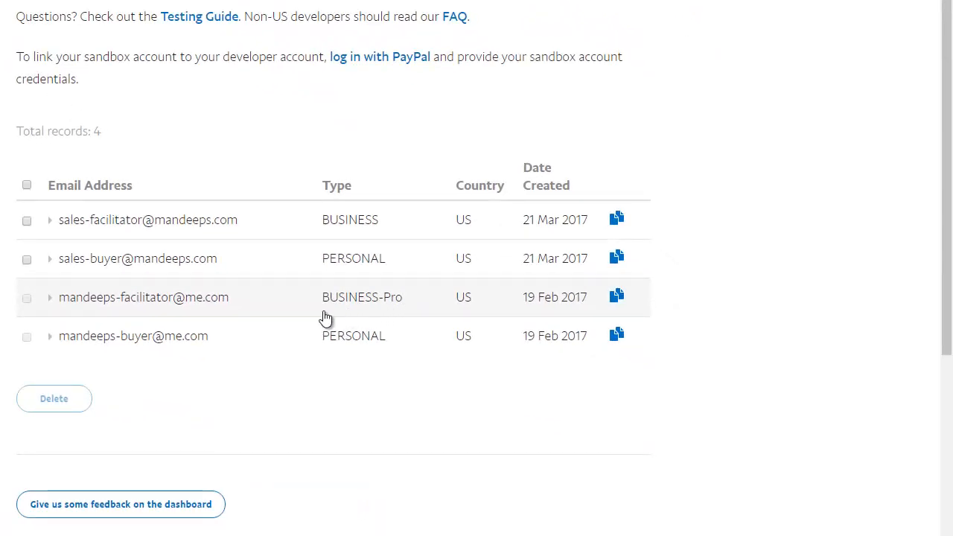
{"action": "left_click", "coordinate": [52, 307]}
{"action": "left_click", "coordinate": [77, 325]}
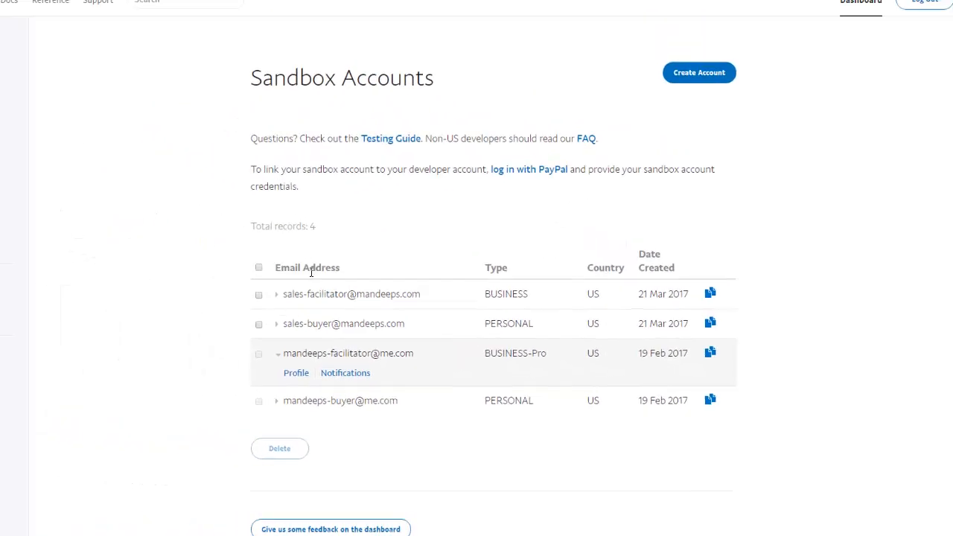
{"action": "scroll", "coordinate": [392, 349], "scroll_direction": "down", "scroll_amount": 1}
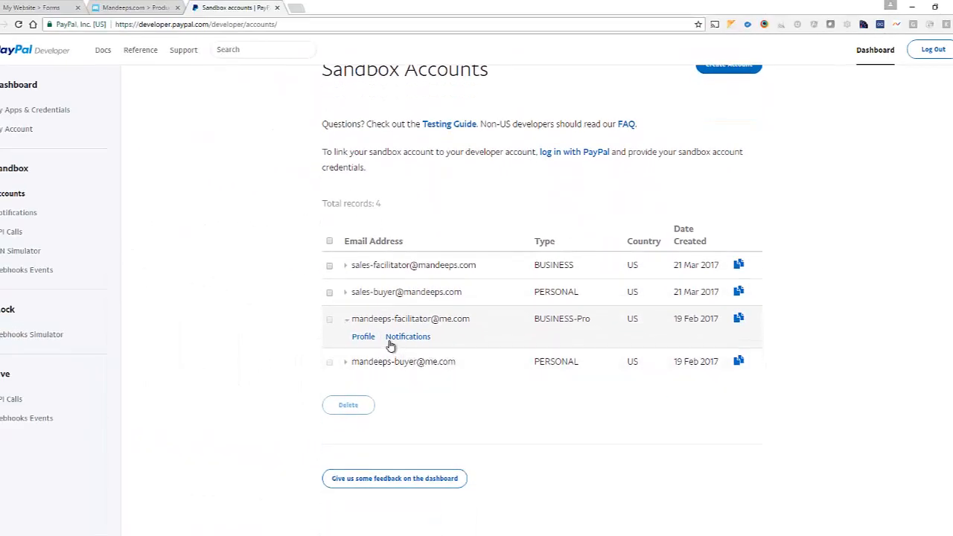
{"action": "left_click", "coordinate": [363, 336]}
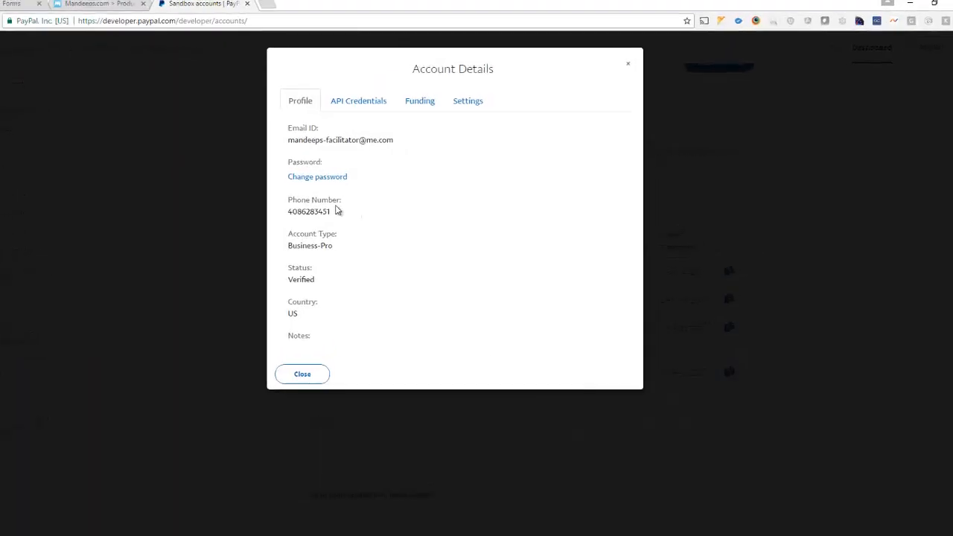
{"action": "left_click_drag", "start_coordinate": [98, 298], "coordinate": [48, 301]}
{"action": "left_click", "coordinate": [54, 475]}
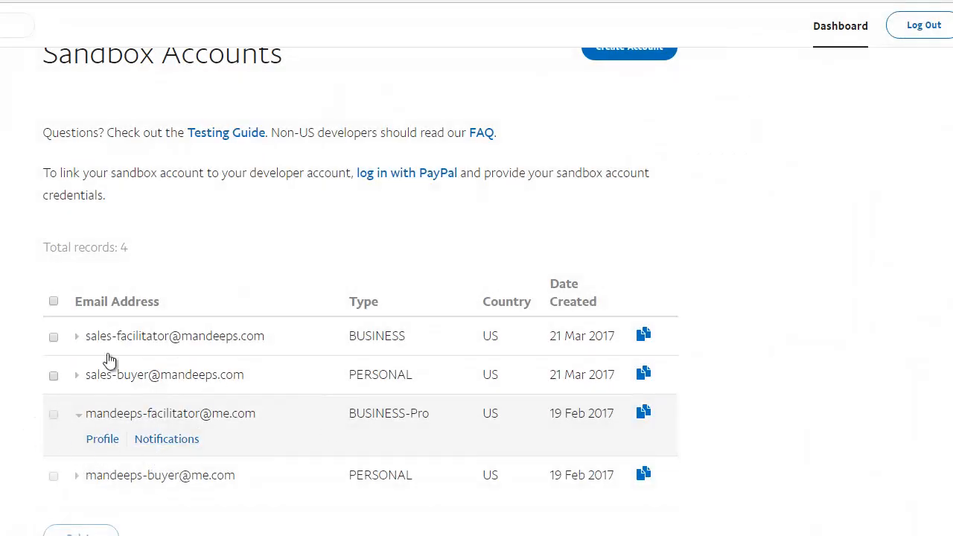
{"action": "scroll", "coordinate": [186, 288], "scroll_direction": "up", "scroll_amount": 1}
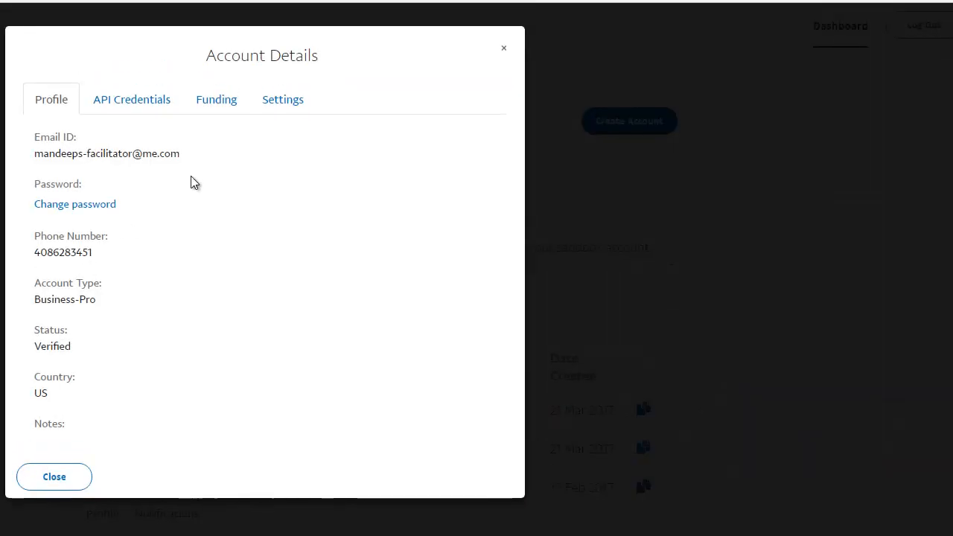
Add a PayPal Pro payment action from Add Action > Payments under On Form Submission
{"action": "left_click", "coordinate": [506, 54]}
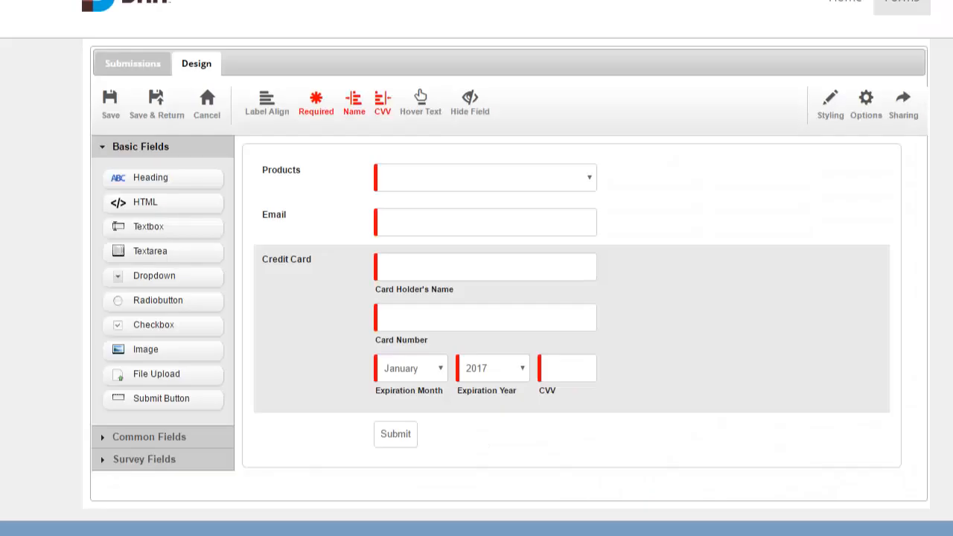
{"action": "left_click", "coordinate": [866, 108]}
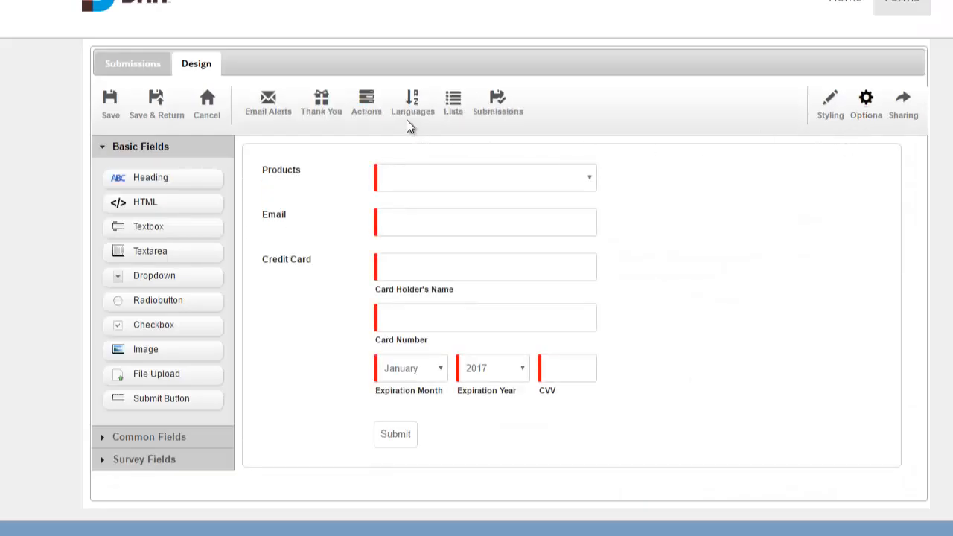
{"action": "left_click", "coordinate": [376, 109]}
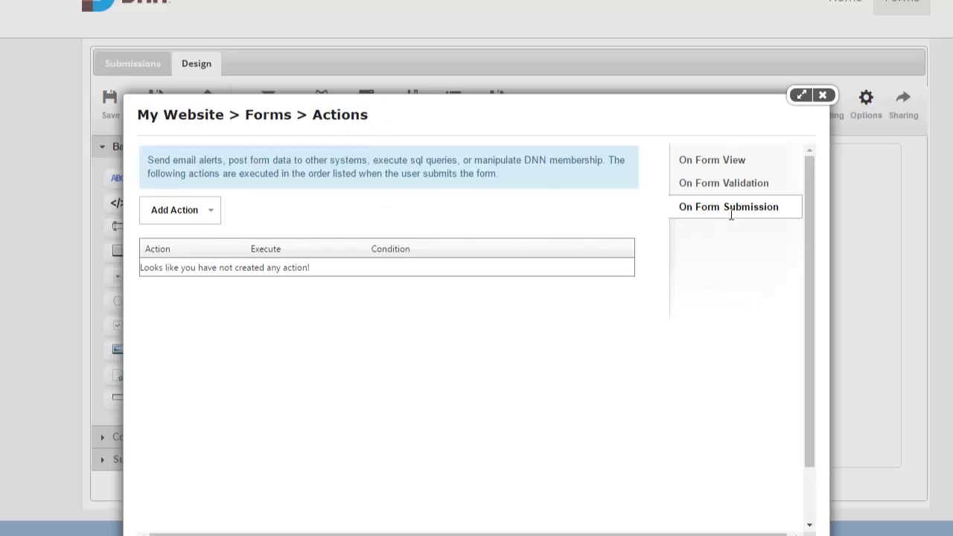
{"action": "left_click", "coordinate": [203, 215]}
{"action": "mouse_move", "coordinate": [240, 455]}
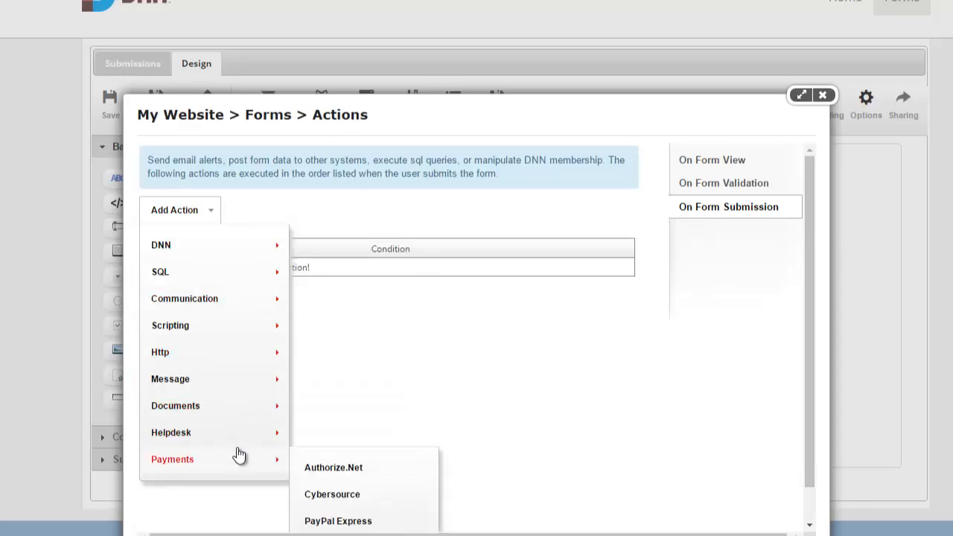
{"action": "scroll", "coordinate": [246, 457], "scroll_direction": "down", "scroll_amount": 1}
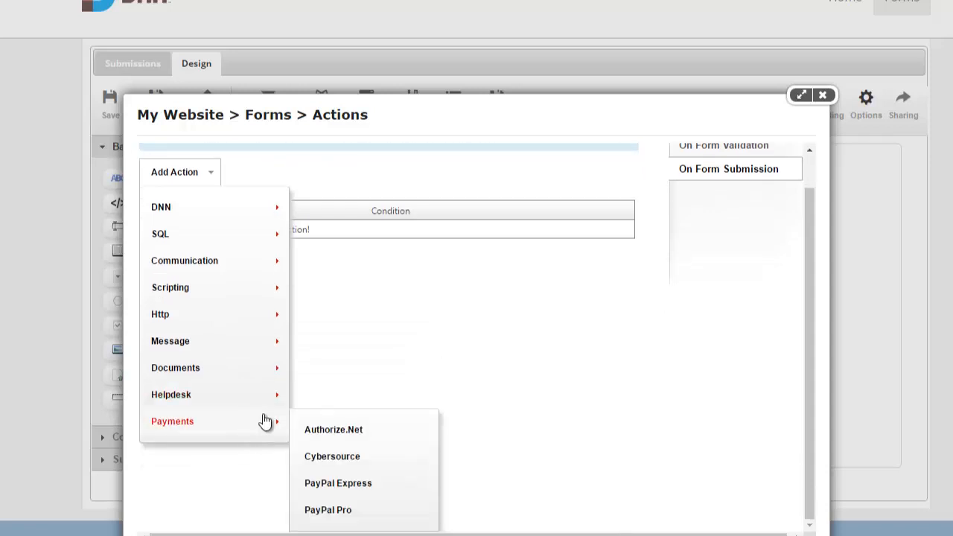
{"action": "left_click", "coordinate": [348, 510]}
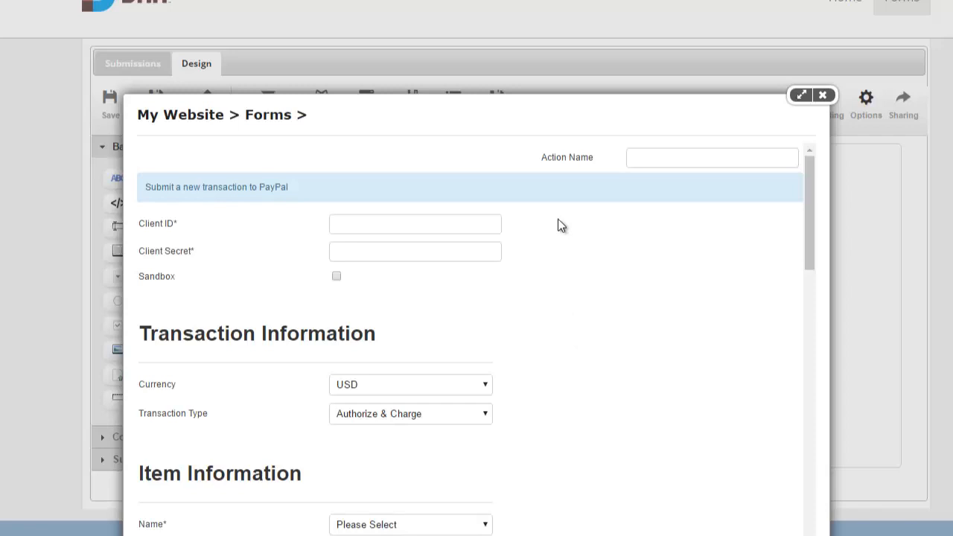
Name the action 'Paypal', paste the sandbox client ID and secret, and tick Sandbox
{"action": "left_click", "coordinate": [648, 164]}
{"action": "type", "text": "Paypal"}
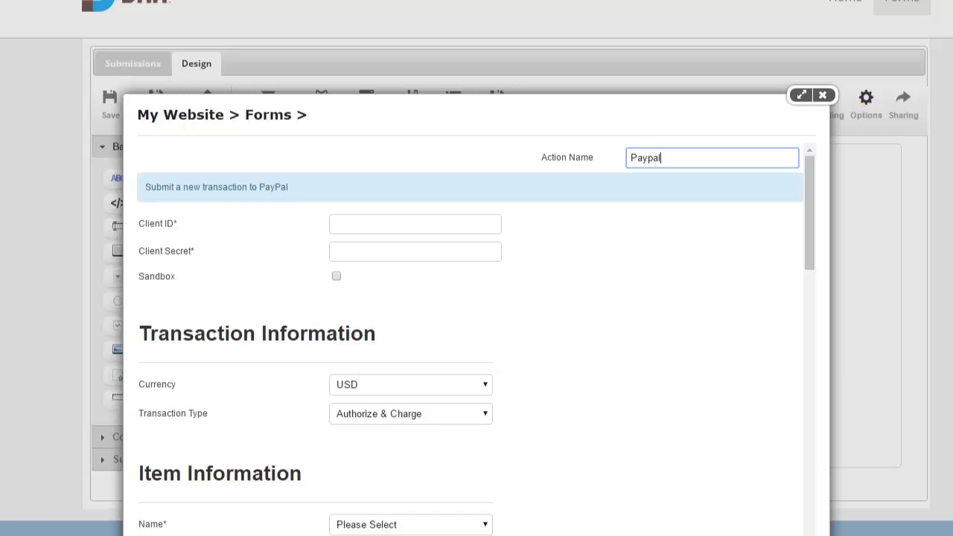
{"action": "key", "text": "alt+Tab"}
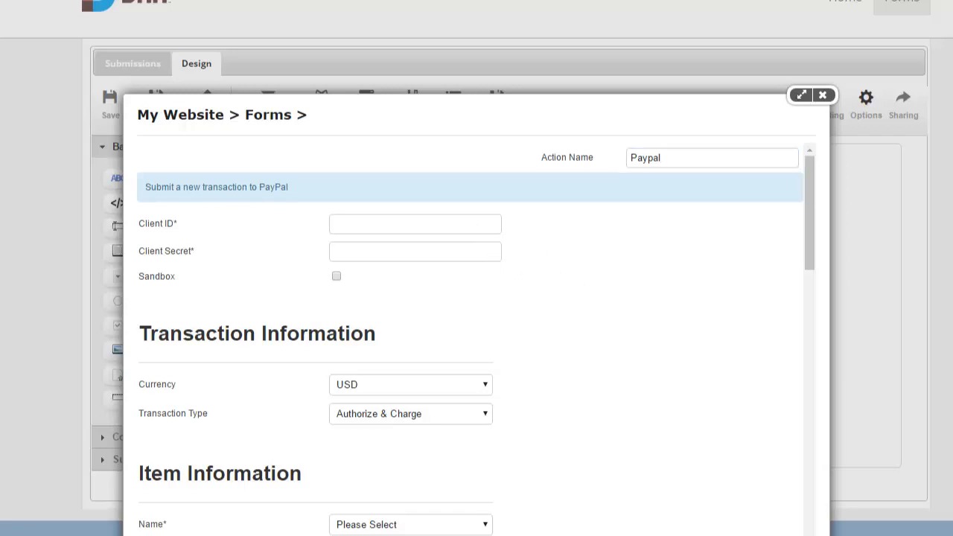
{"action": "left_click", "coordinate": [379, 226]}
{"action": "key", "text": "ctrl+v"}
{"action": "key", "text": "alt+Tab"}
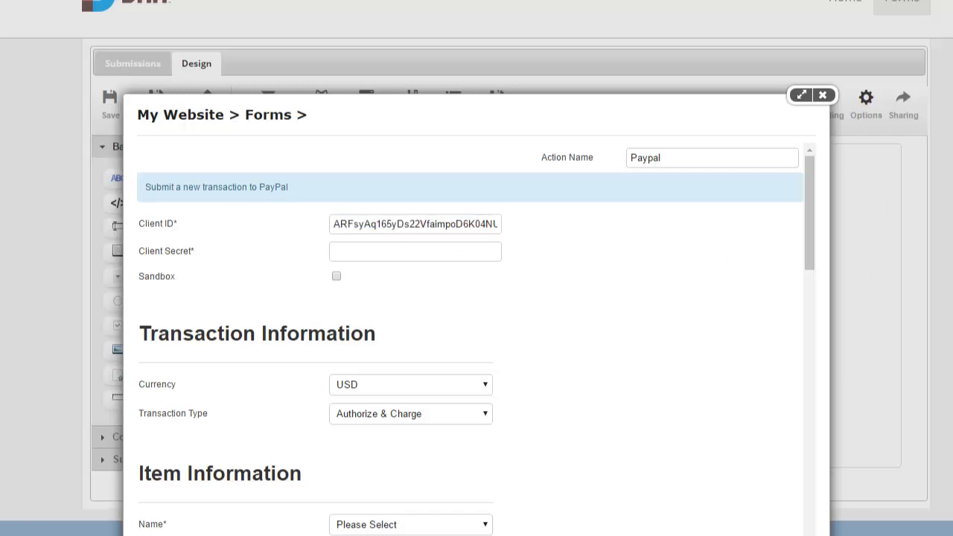
{"action": "left_click", "coordinate": [412, 250]}
{"action": "key", "text": "ctrl+v"}
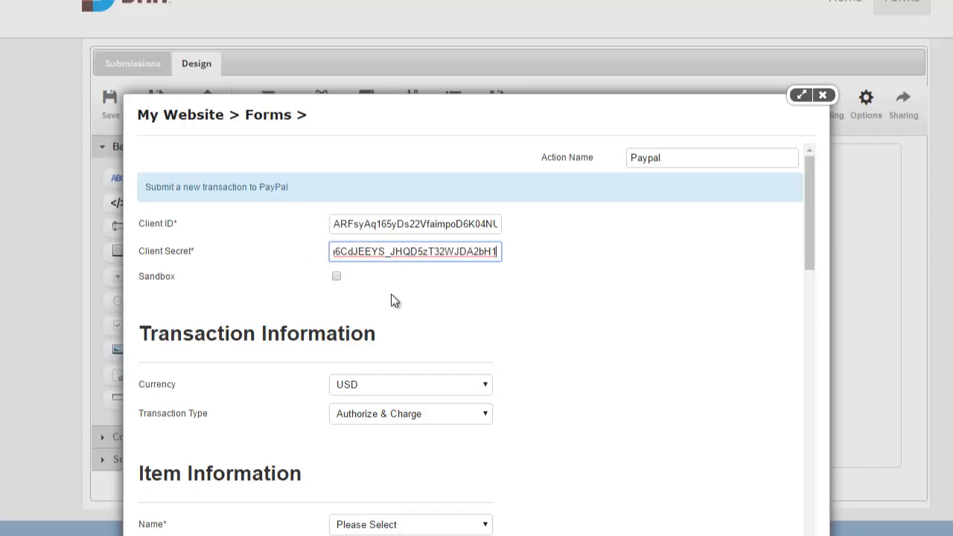
{"action": "left_click", "coordinate": [337, 276]}
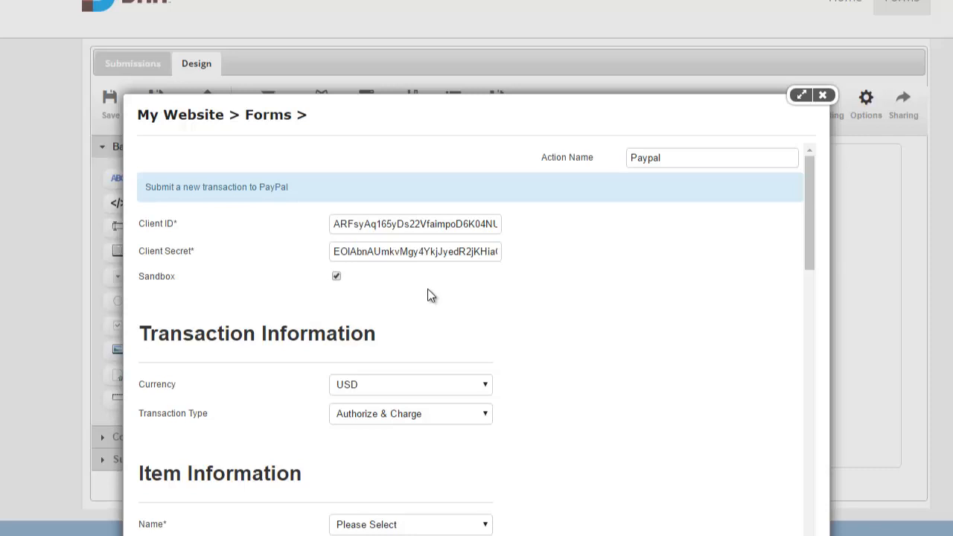
{"action": "scroll", "coordinate": [430, 295], "scroll_direction": "down", "scroll_amount": 2}
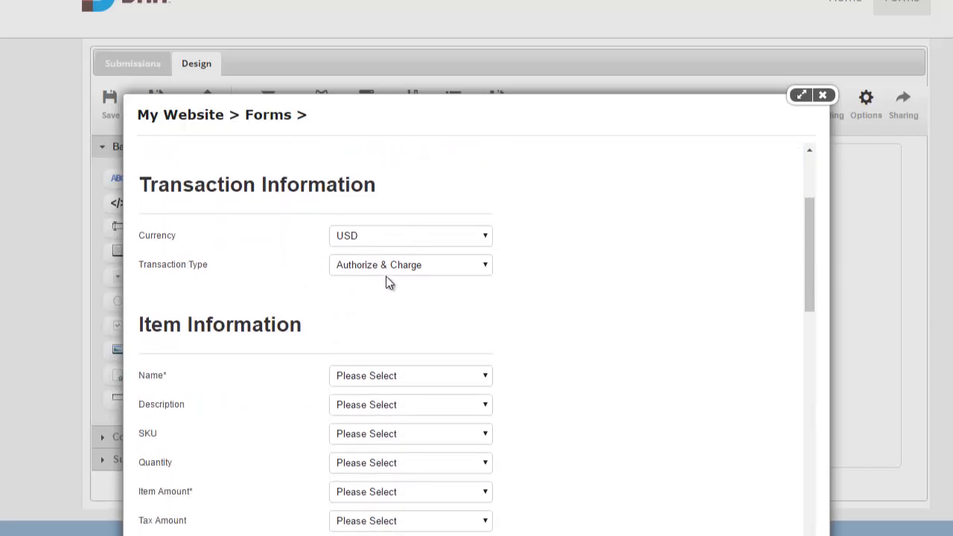
Keep Authorize & Charge; map item name to Products {Text} and item amount to Products {Value}
{"action": "left_click", "coordinate": [461, 266]}
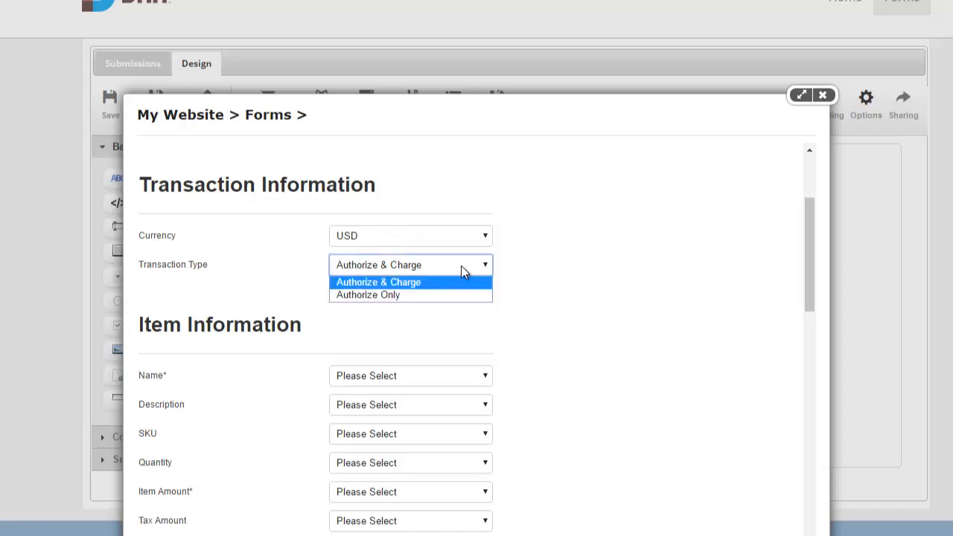
{"action": "left_click", "coordinate": [461, 265]}
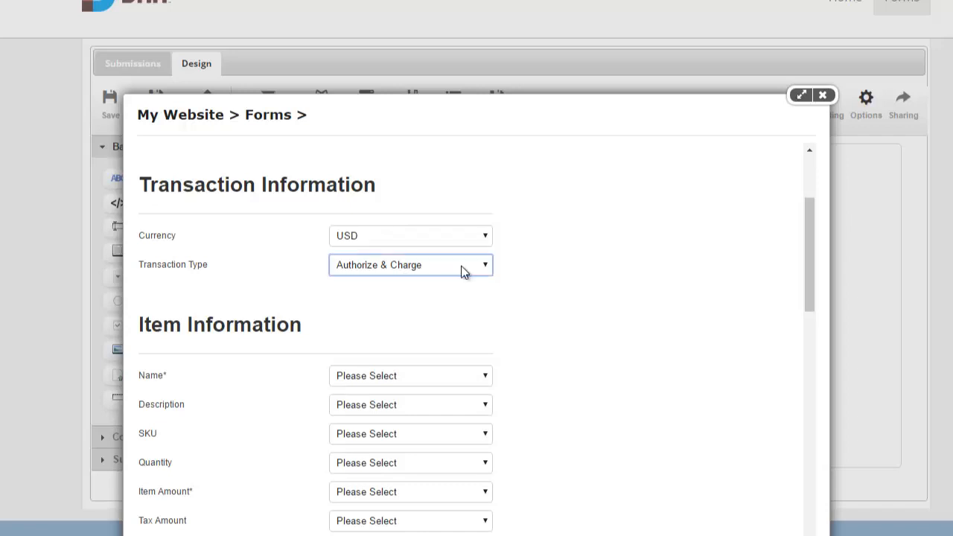
{"action": "left_click", "coordinate": [480, 298]}
{"action": "scroll", "coordinate": [491, 294], "scroll_direction": "down", "scroll_amount": 1}
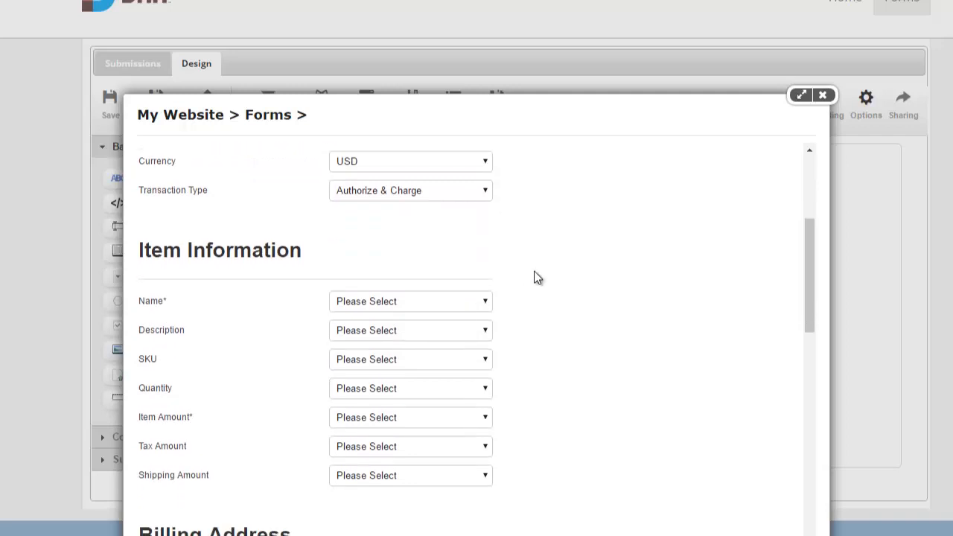
{"action": "scroll", "coordinate": [372, 238], "scroll_direction": "down", "scroll_amount": 1}
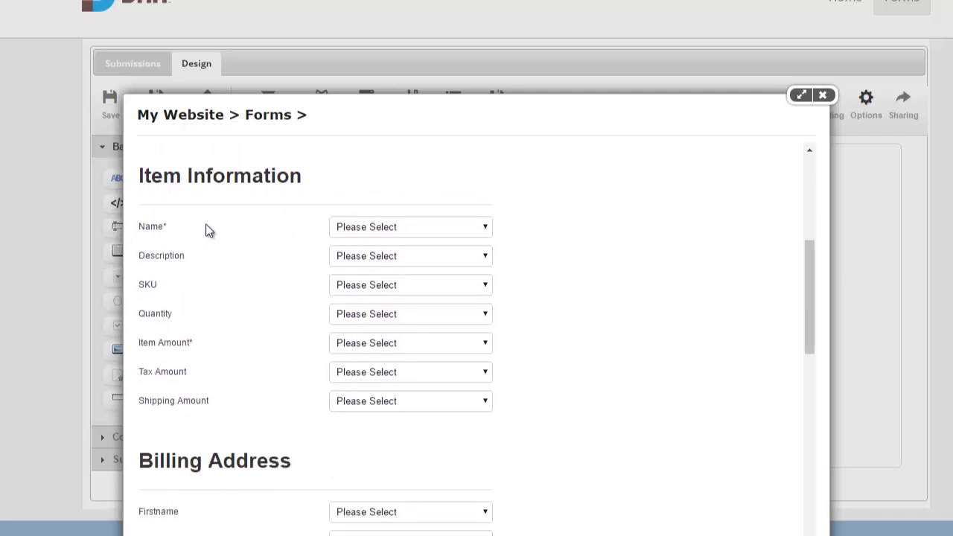
{"action": "left_click", "coordinate": [388, 232]}
{"action": "left_click", "coordinate": [388, 256]}
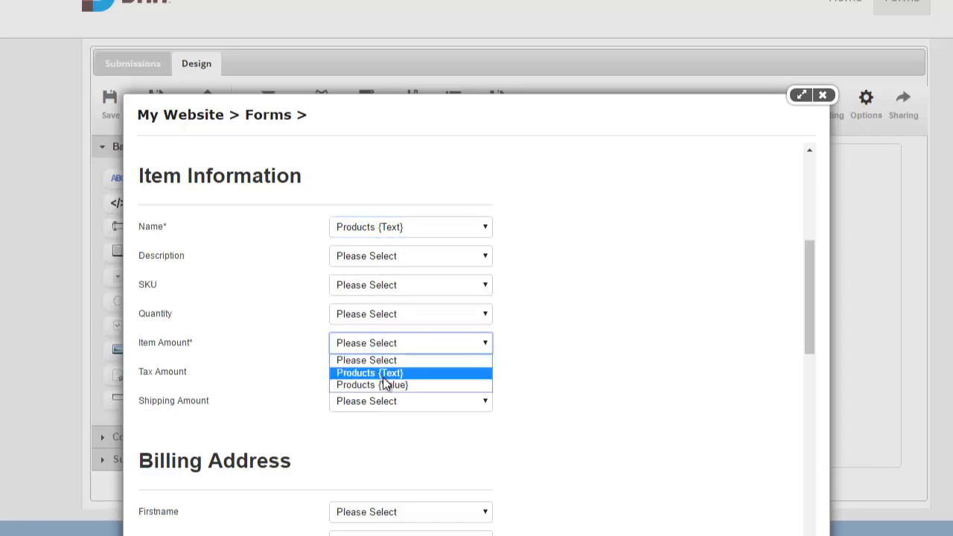
{"action": "left_click", "coordinate": [387, 384]}
{"action": "scroll", "coordinate": [277, 365], "scroll_direction": "down", "scroll_amount": 4}
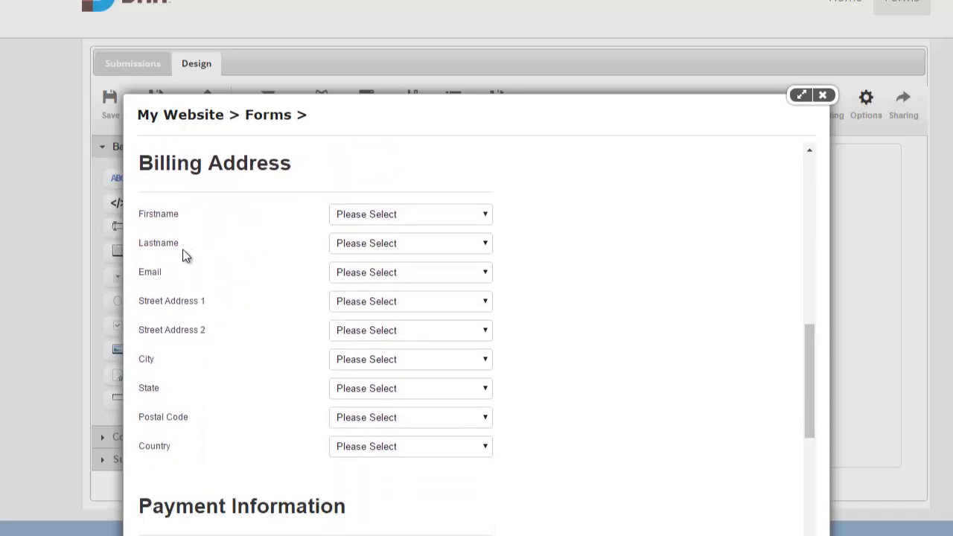
Map billing first and last name to Credit Card and billing email to Email
{"action": "left_click", "coordinate": [378, 219]}
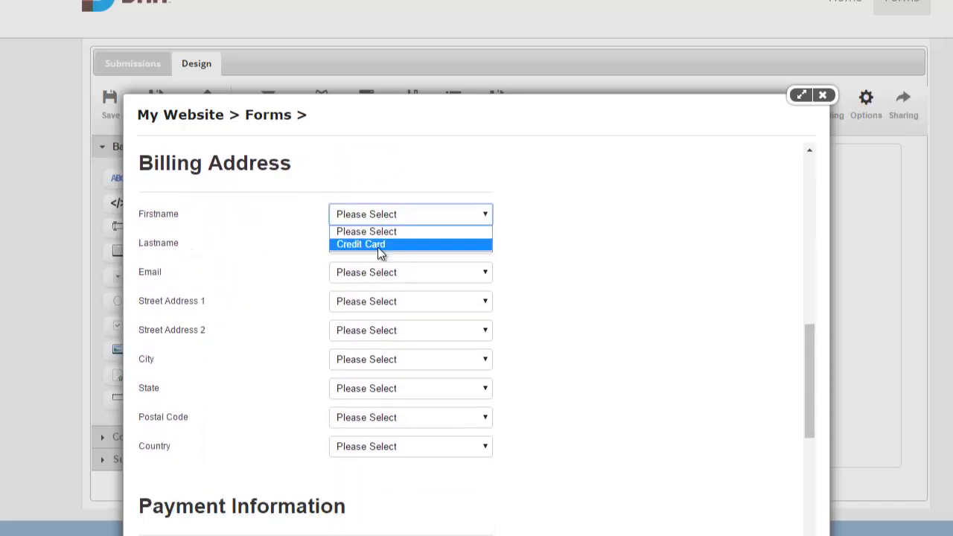
{"action": "left_click", "coordinate": [378, 245]}
{"action": "left_click", "coordinate": [377, 243]}
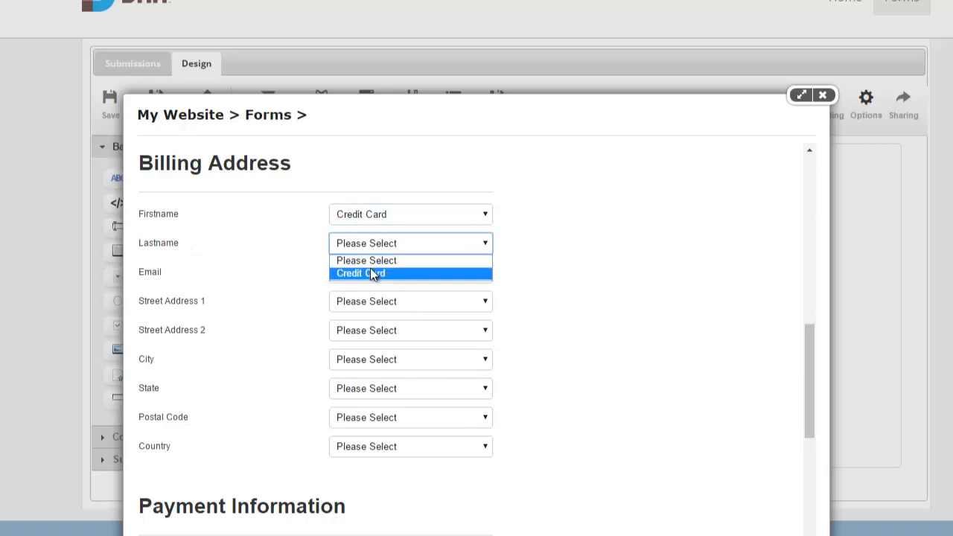
{"action": "left_click", "coordinate": [371, 272]}
{"action": "left_click", "coordinate": [372, 274]}
{"action": "left_click", "coordinate": [367, 300]}
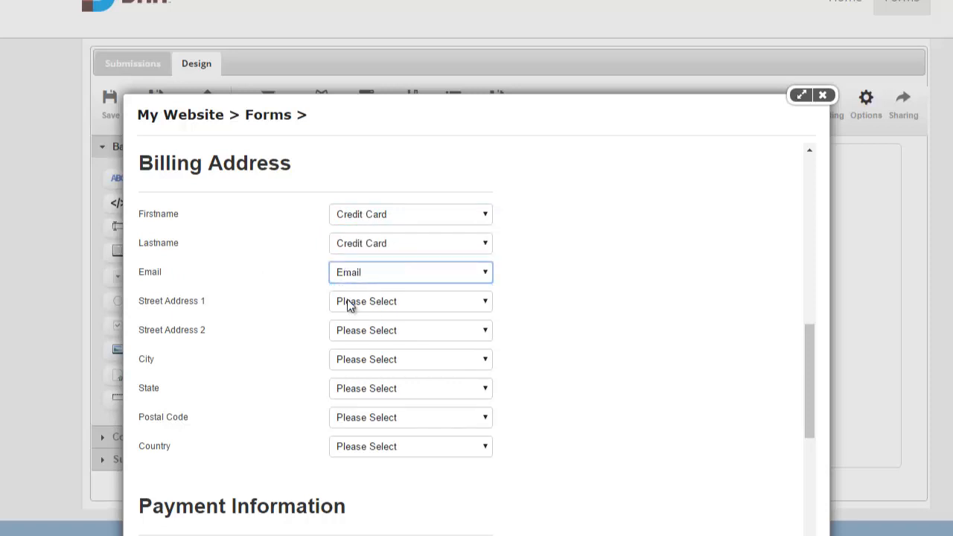
{"action": "scroll", "coordinate": [274, 295], "scroll_direction": "down", "scroll_amount": 5}
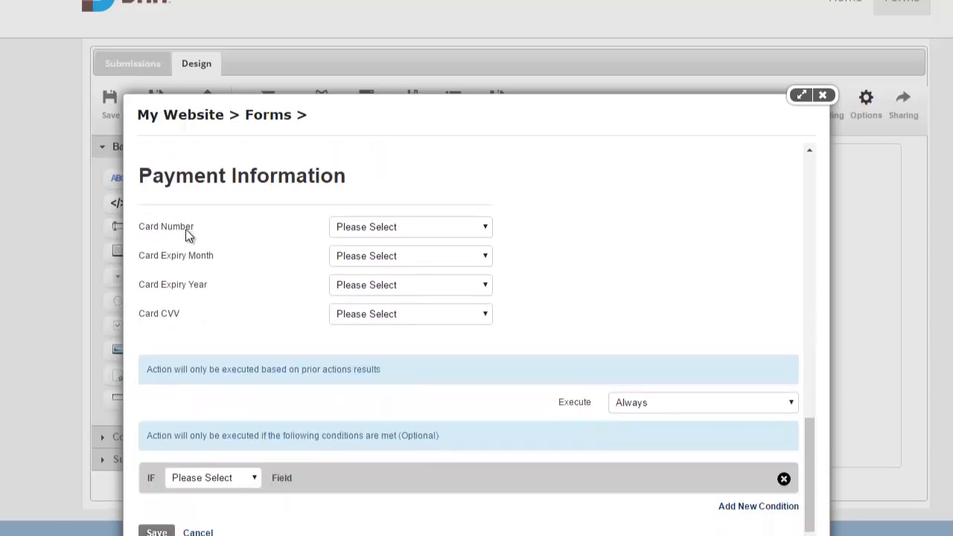
Map card number, expiry month, expiry year and CVV to Credit Card, then save the action
{"action": "left_click", "coordinate": [383, 227]}
{"action": "left_click", "coordinate": [385, 252]}
{"action": "left_click", "coordinate": [386, 258]}
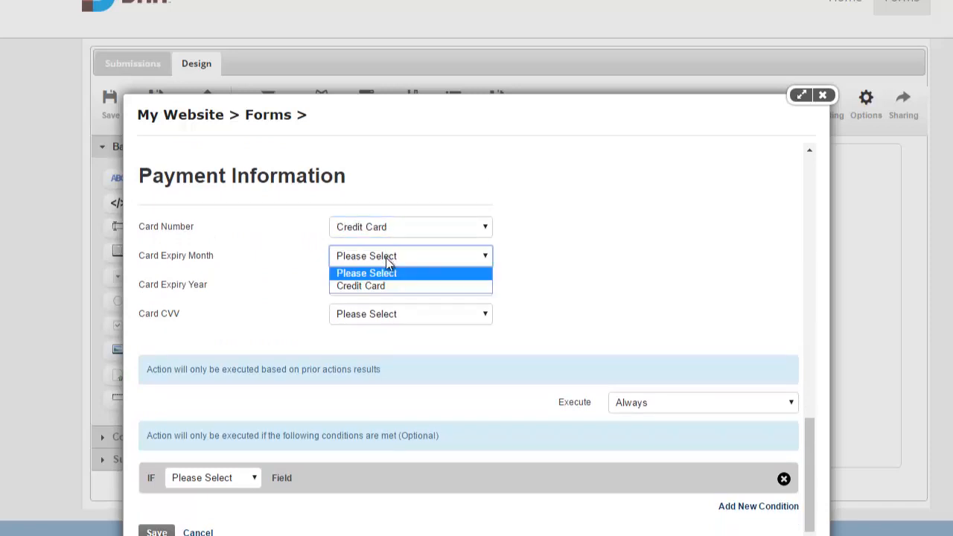
{"action": "left_click", "coordinate": [381, 286]}
{"action": "left_click", "coordinate": [380, 285]}
{"action": "left_click", "coordinate": [380, 314]}
{"action": "left_click", "coordinate": [380, 313]}
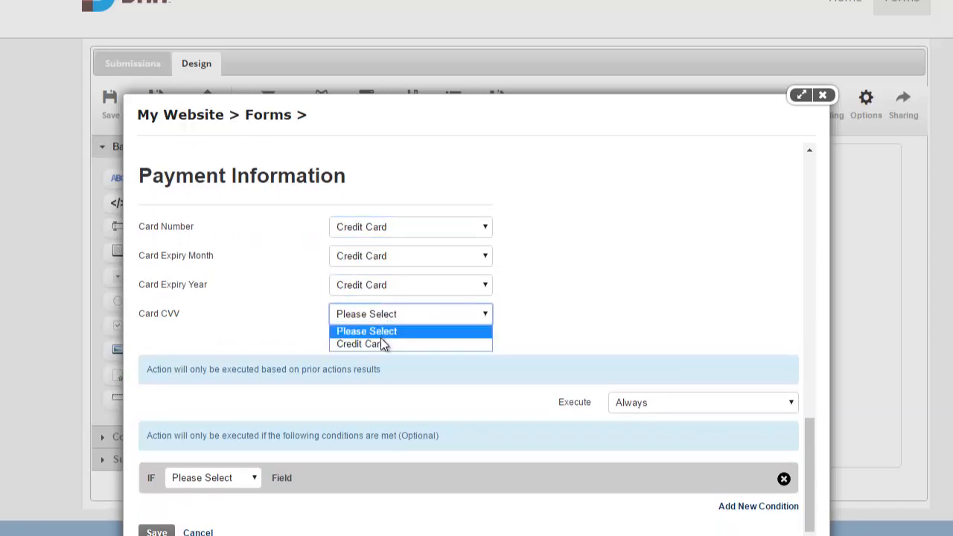
{"action": "left_click", "coordinate": [381, 343]}
{"action": "left_click", "coordinate": [467, 332]}
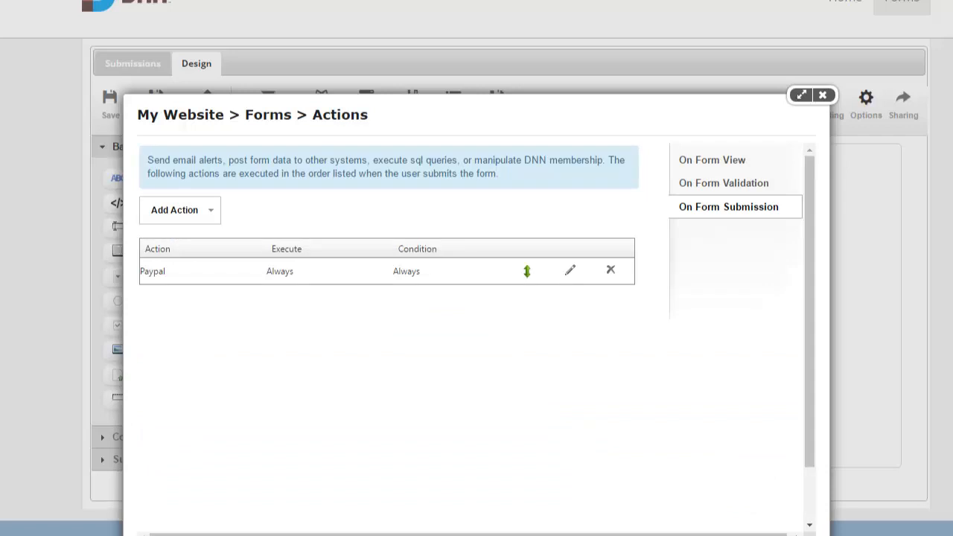
Add a Show Message action named 'Success' with 'Order # [SubmissionID]' on its own line
{"action": "left_click", "coordinate": [184, 215]}
{"action": "mouse_move", "coordinate": [227, 389]}
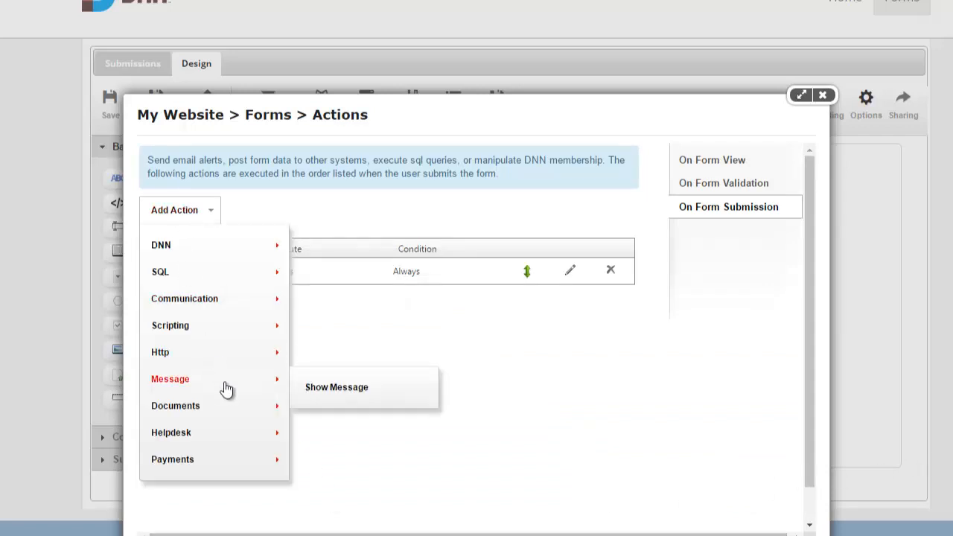
{"action": "left_click", "coordinate": [338, 385]}
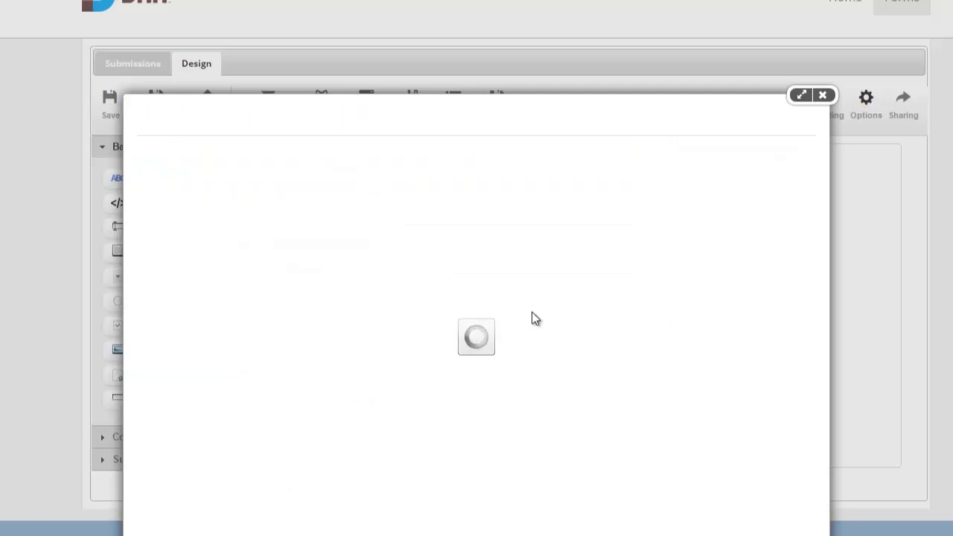
{"action": "left_click", "coordinate": [692, 163]}
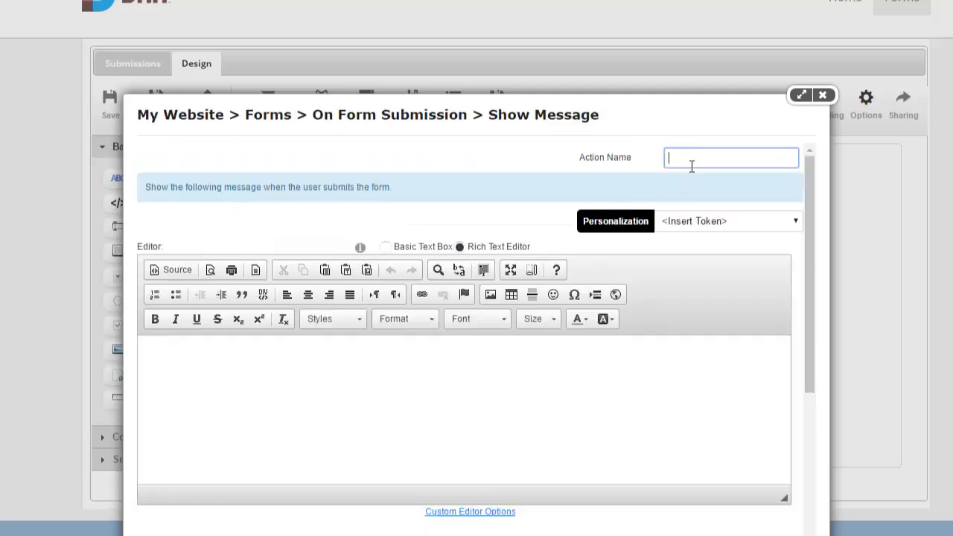
{"action": "type", "text": "Success"}
{"action": "left_click", "coordinate": [530, 389]}
{"action": "type", "text": "Your order has been placed."}
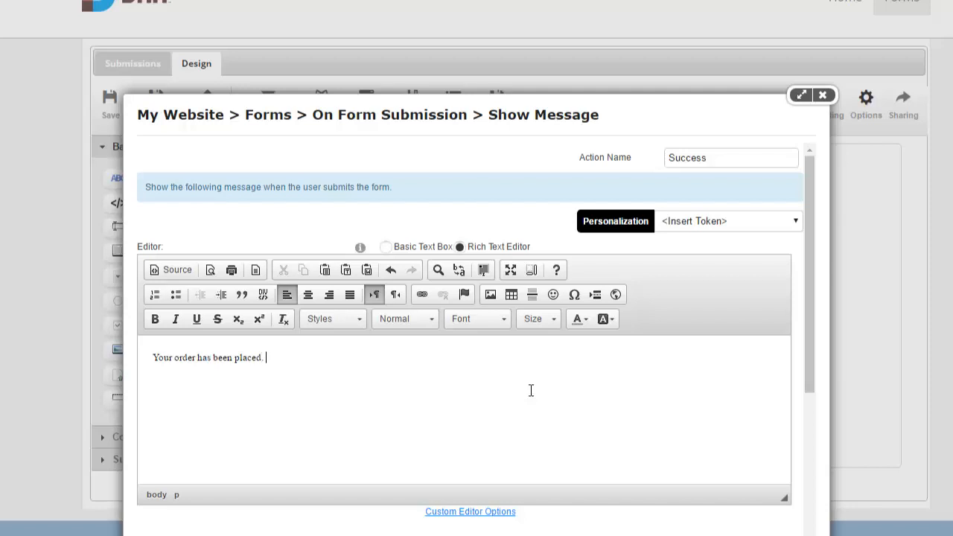
{"action": "type", "text": "Order"}
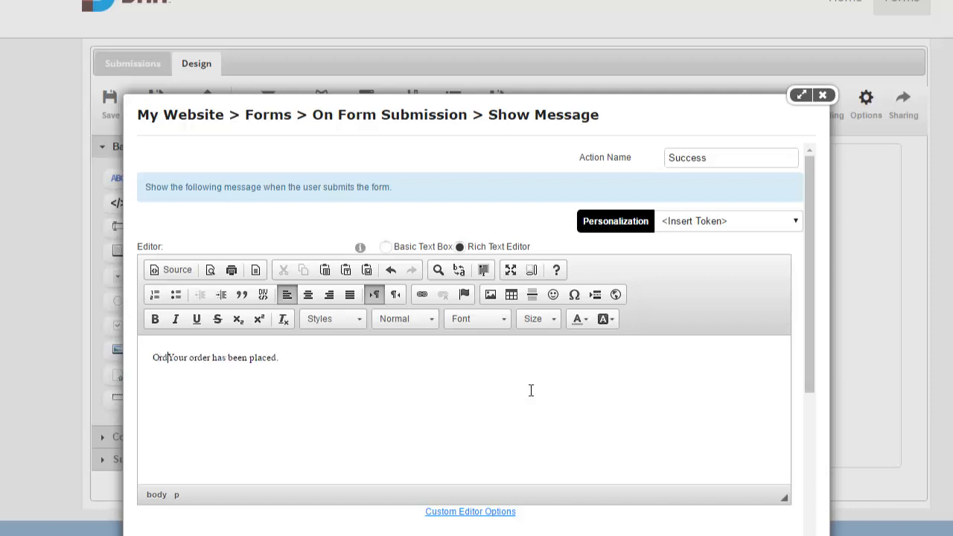
{"action": "type", "text": " # [S"}
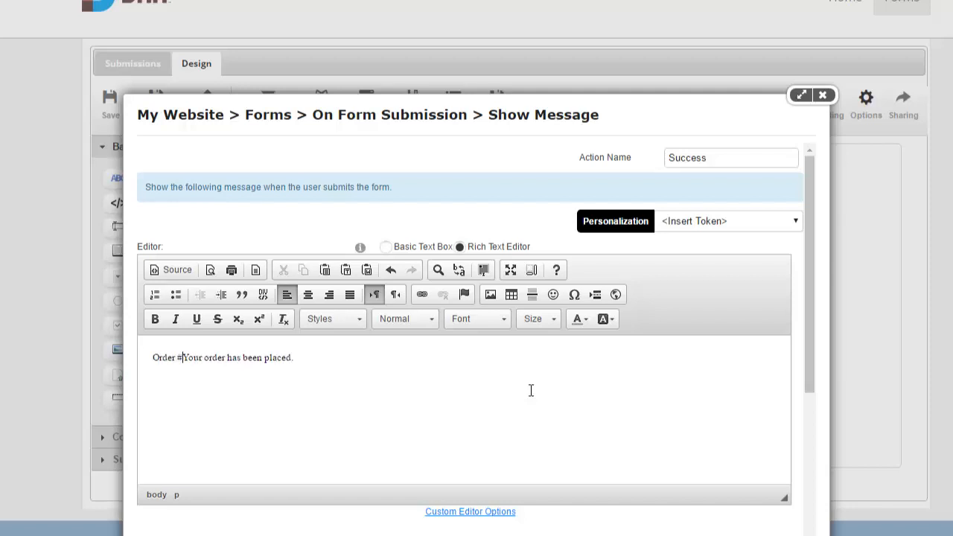
{"action": "type", "text": "ubmissionID]"}
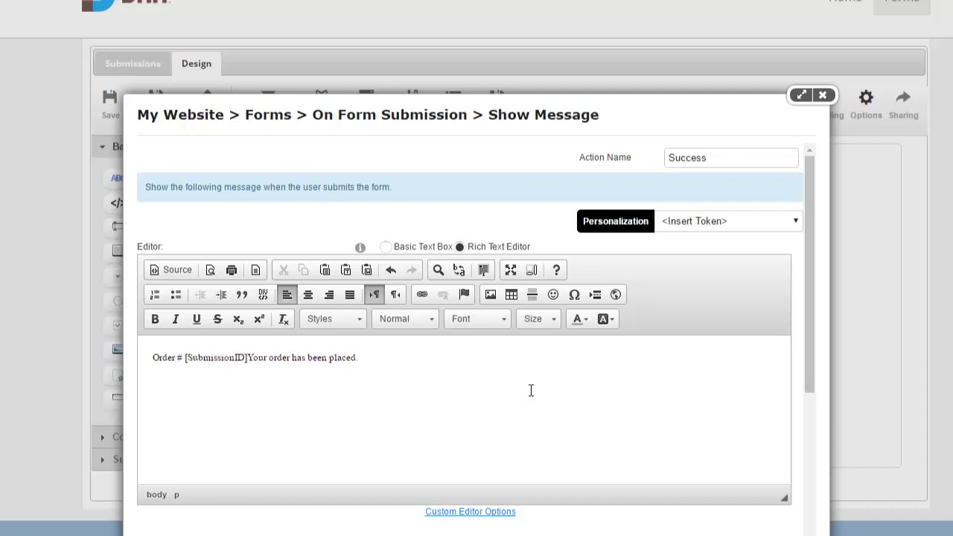
{"action": "key", "text": "Return"}
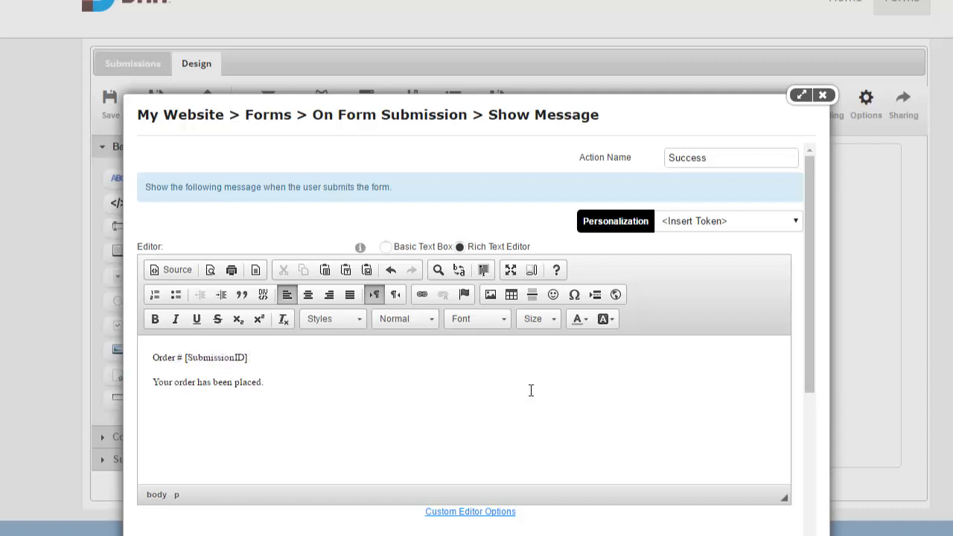
Set it to execute only if the immediately prior action is successful, and save it
{"action": "scroll", "coordinate": [523, 359], "scroll_direction": "down", "scroll_amount": 5}
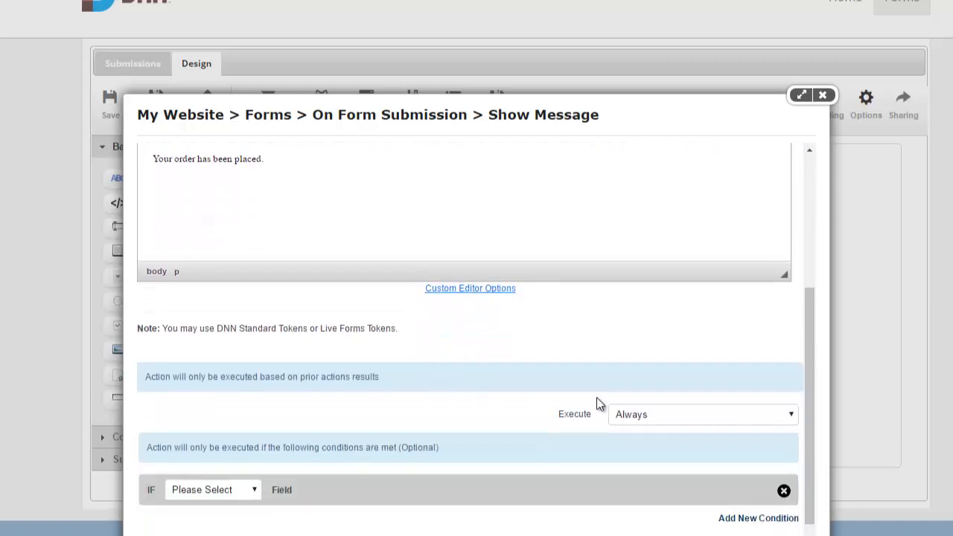
{"action": "left_click", "coordinate": [679, 422]}
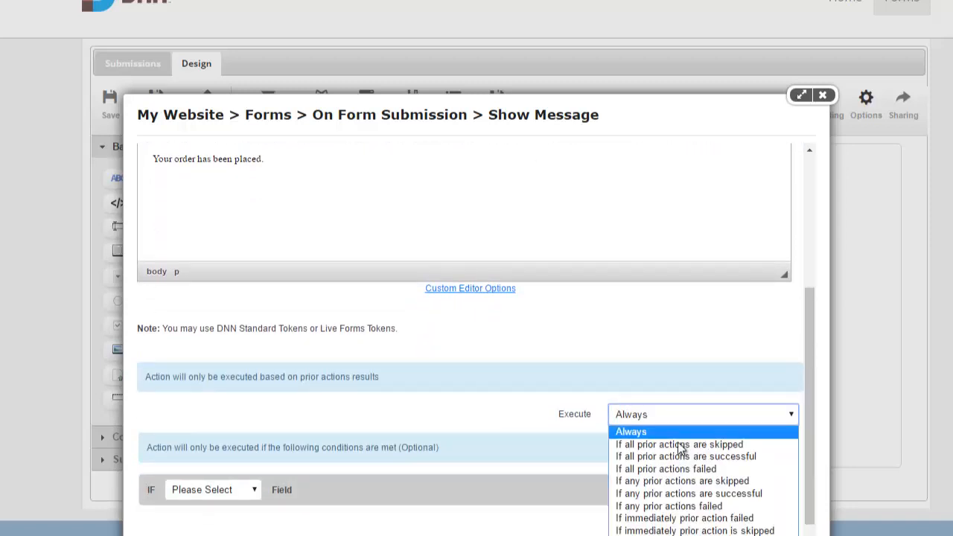
{"action": "left_click", "coordinate": [678, 535]}
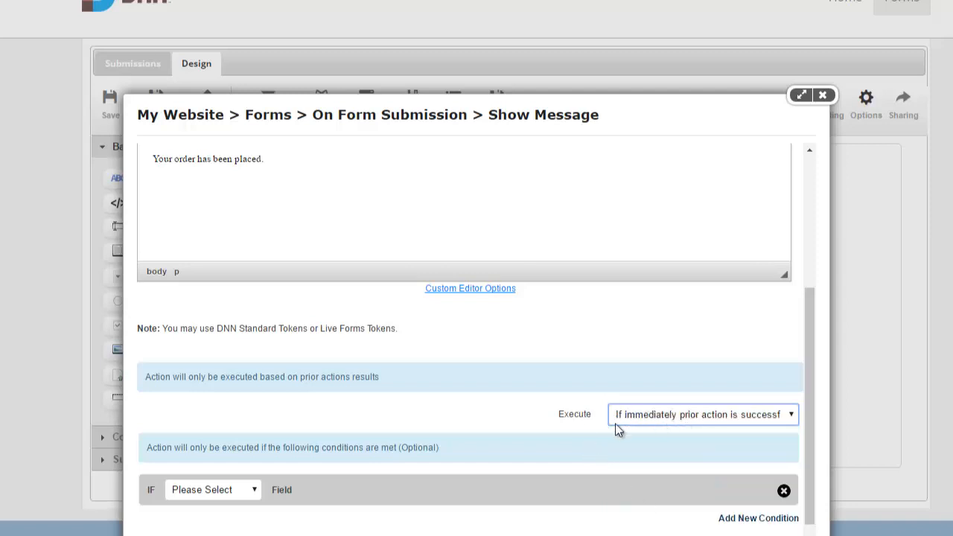
{"action": "scroll", "coordinate": [429, 431], "scroll_direction": "up", "scroll_amount": 1}
{"action": "scroll", "coordinate": [287, 330], "scroll_direction": "down", "scroll_amount": 1}
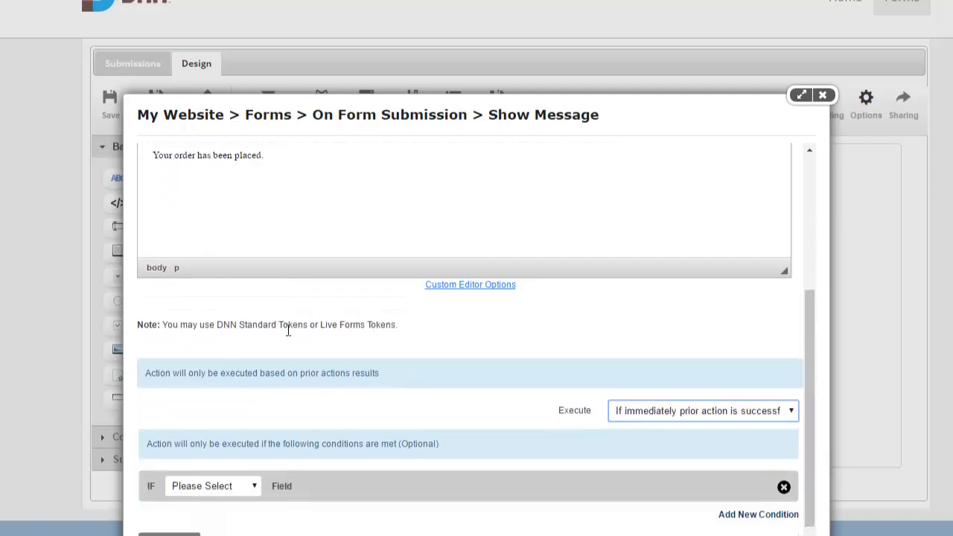
{"action": "left_click", "coordinate": [172, 532]}
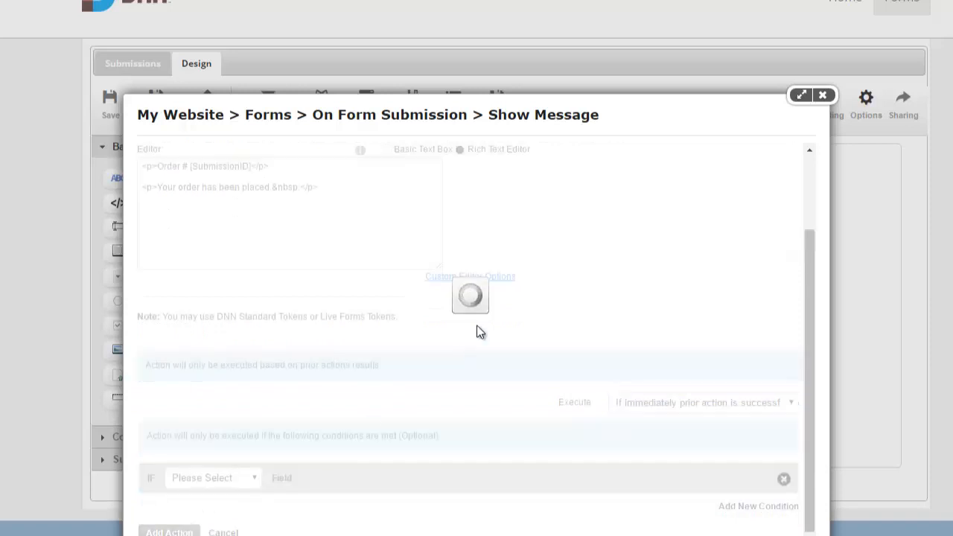
Add a Show Message action reading 'There was an error placing your order. Please contact us to complete this'
{"action": "left_click", "coordinate": [178, 209]}
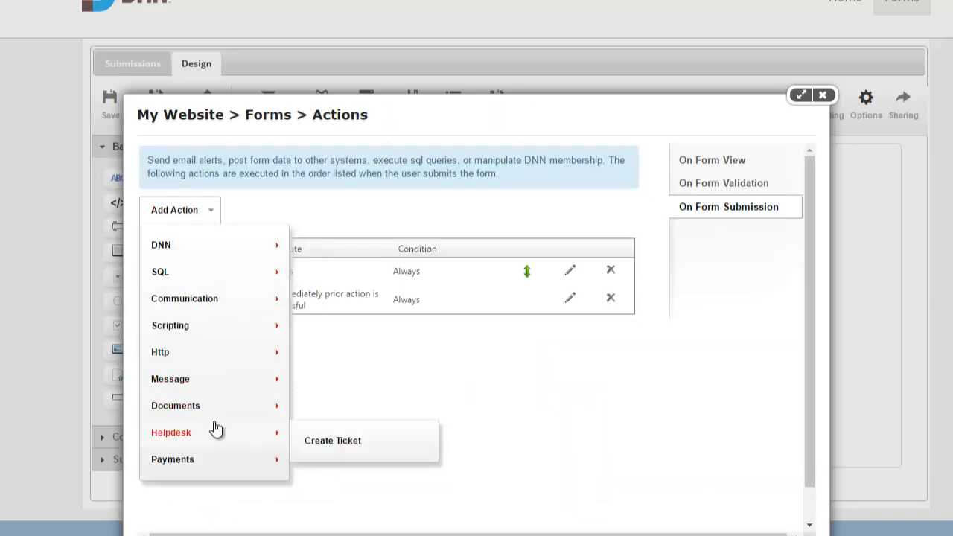
{"action": "mouse_move", "coordinate": [213, 381]}
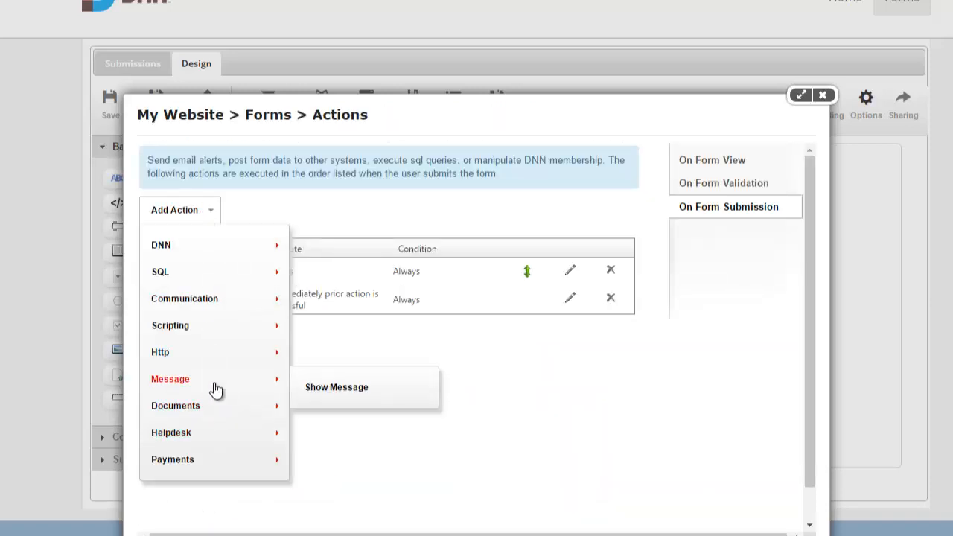
{"action": "left_click", "coordinate": [344, 389]}
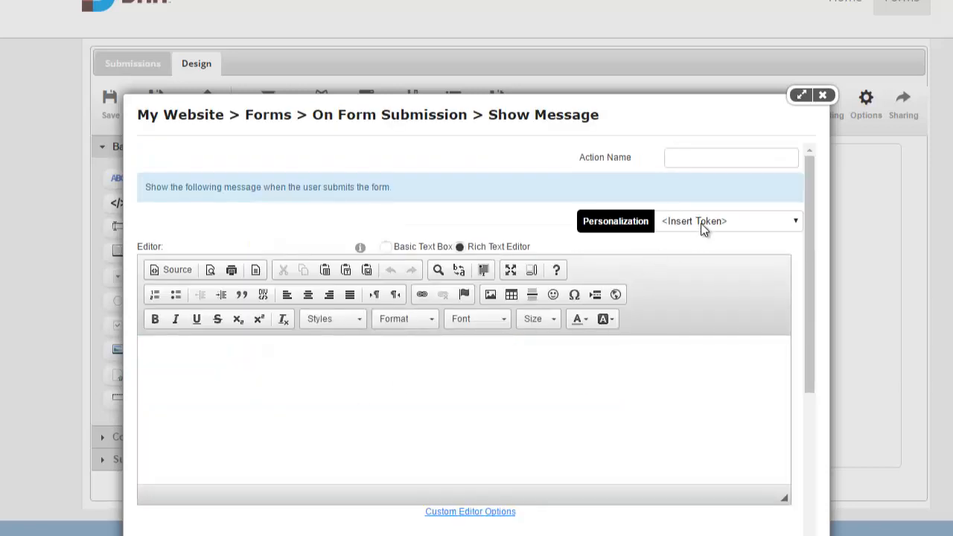
{"action": "left_click", "coordinate": [708, 166]}
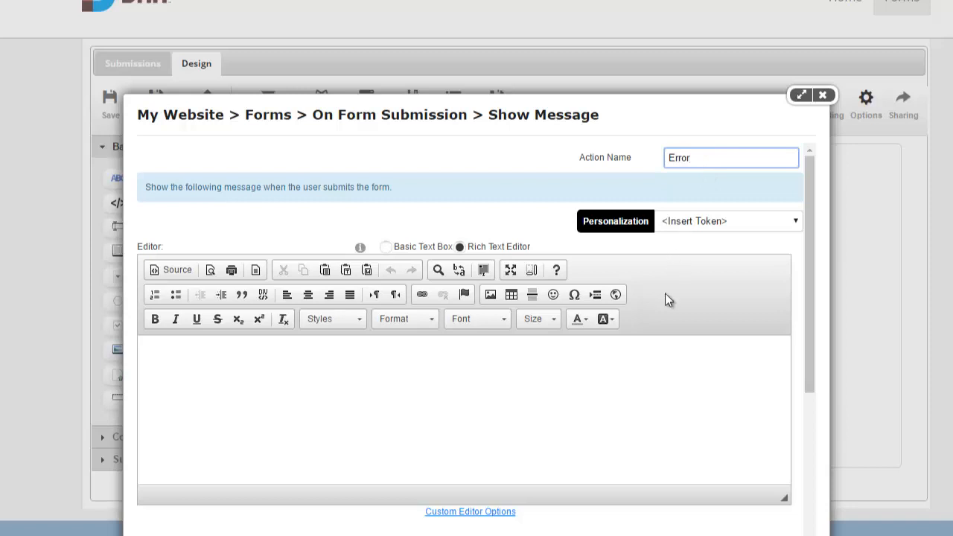
{"action": "left_click", "coordinate": [655, 370]}
{"action": "type", "text": "There was an"}
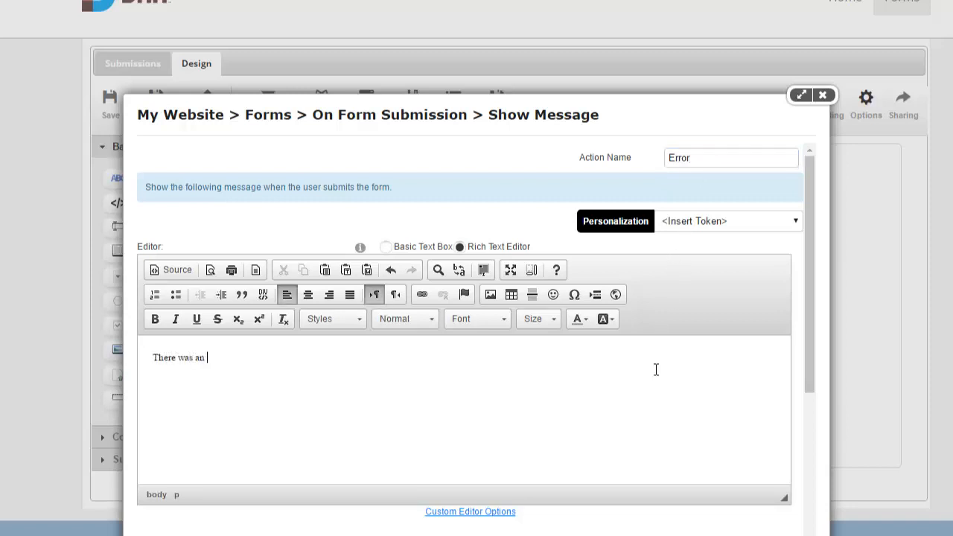
{"action": "type", "text": " error placing your ord"}
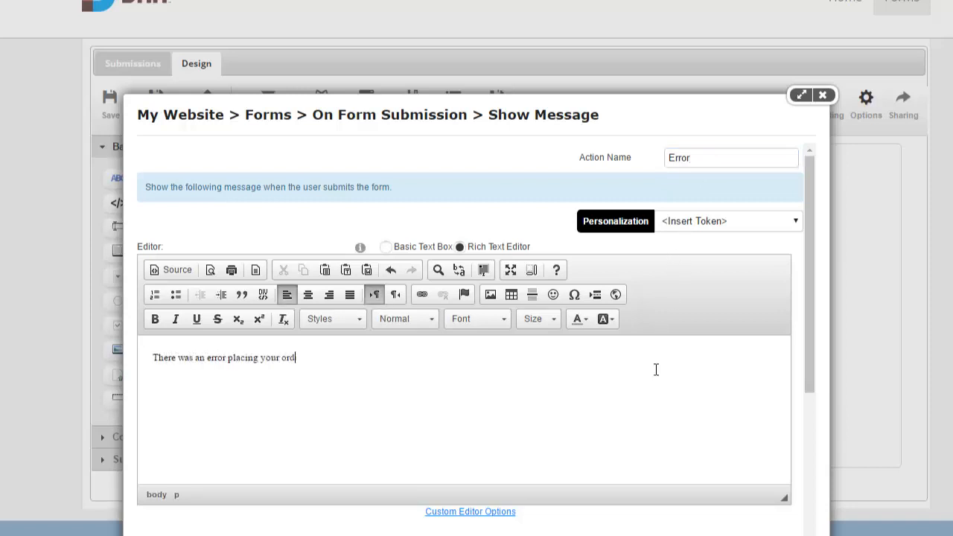
{"action": "type", "text": "er. Please contact us to complete this transaction."}
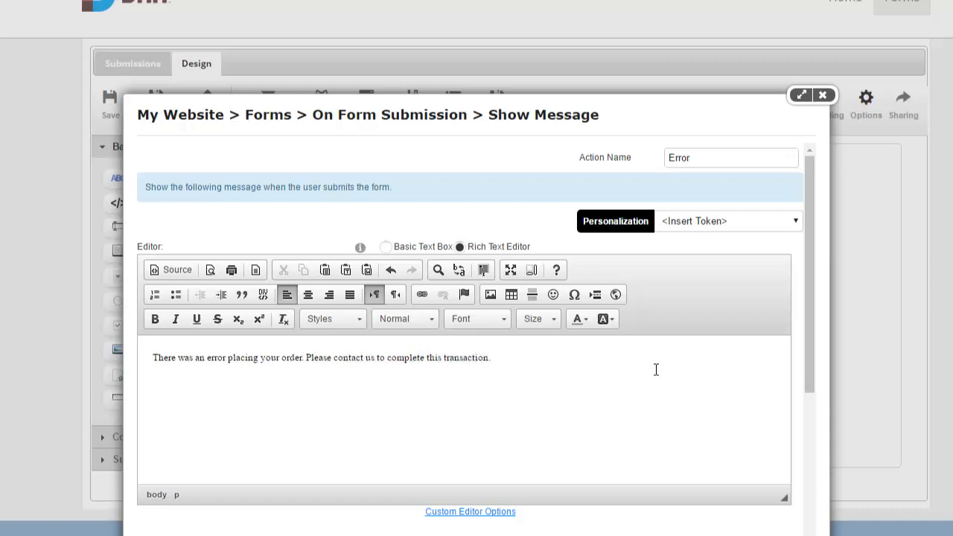
Set it to execute if any prior actions failed and close the actions list
{"action": "scroll", "coordinate": [656, 370], "scroll_direction": "down", "scroll_amount": 3}
{"action": "left_click", "coordinate": [662, 403]}
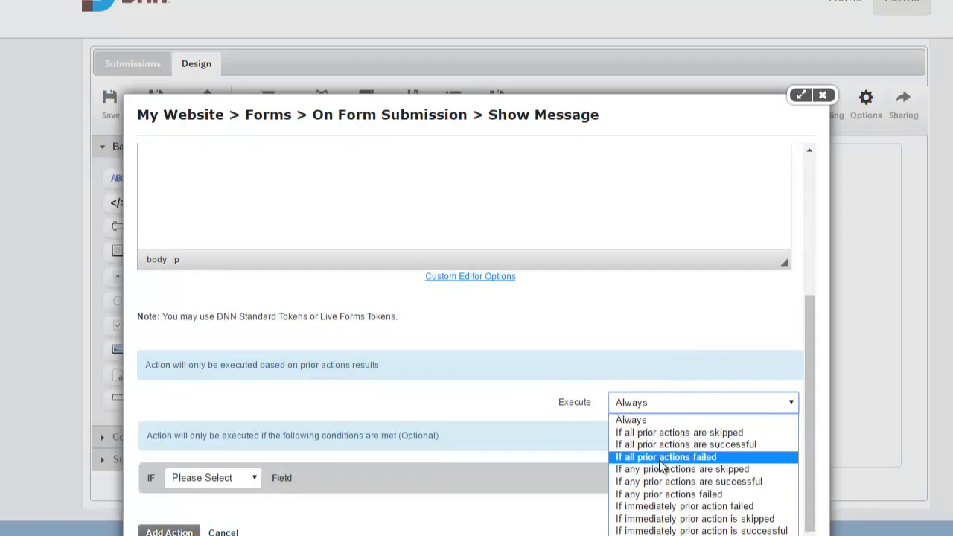
{"action": "left_click", "coordinate": [693, 495]}
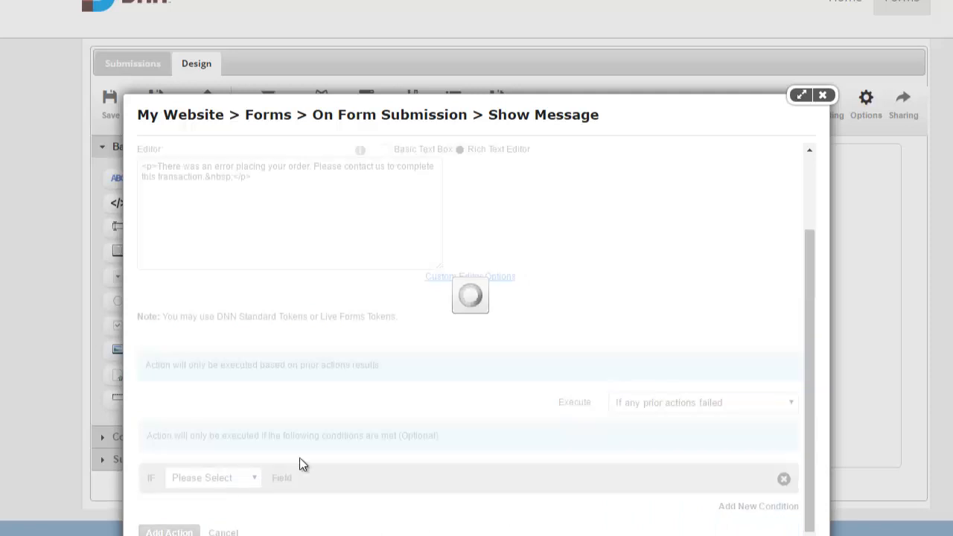
{"action": "left_click", "coordinate": [823, 95]}
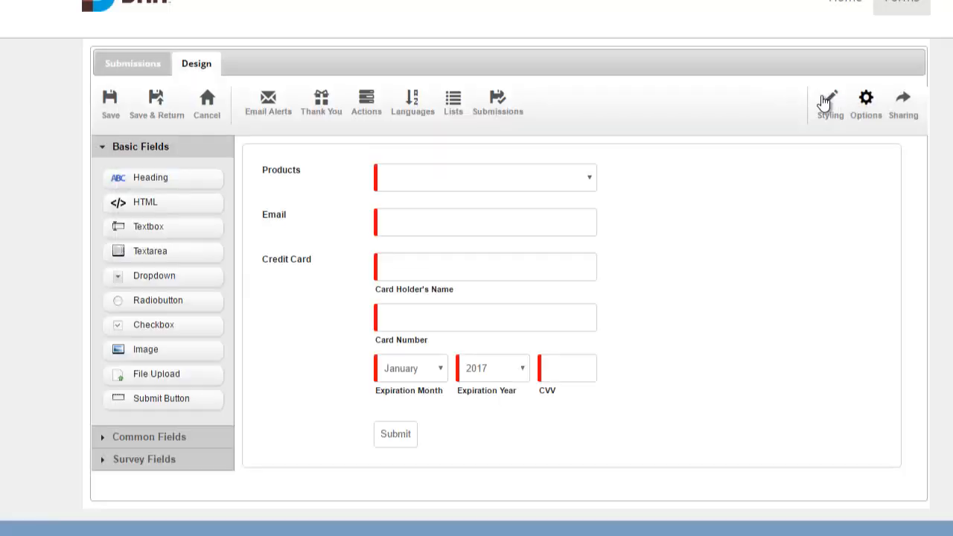
Save the form, then on the live page choose iPhone 7 and enter the buyer's e-mail
{"action": "left_click", "coordinate": [156, 100]}
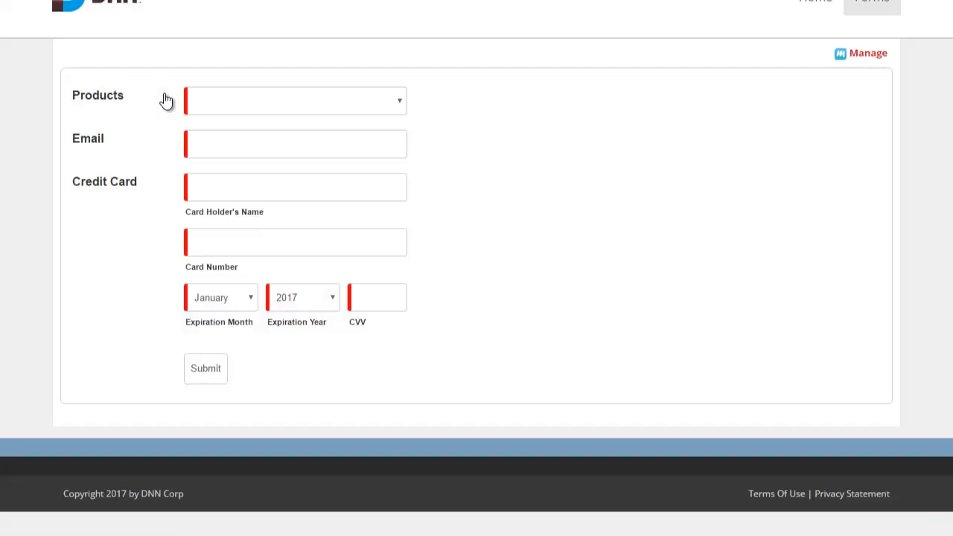
{"action": "left_click", "coordinate": [296, 112]}
{"action": "left_click", "coordinate": [293, 146]}
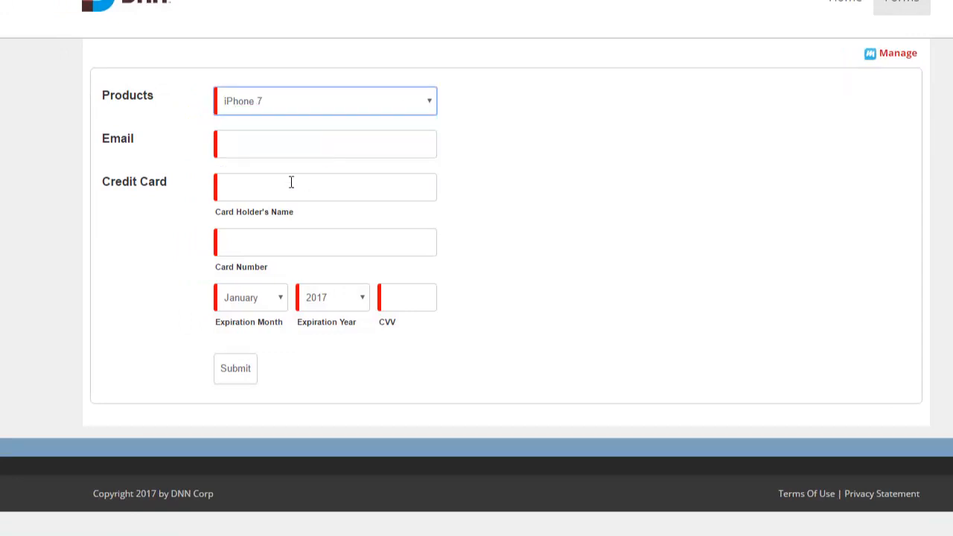
{"action": "left_click", "coordinate": [283, 150]}
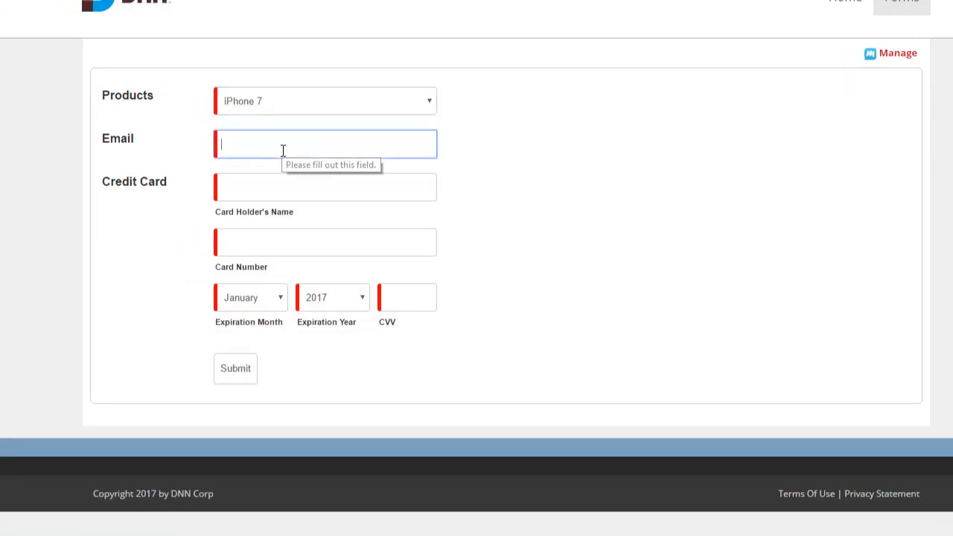
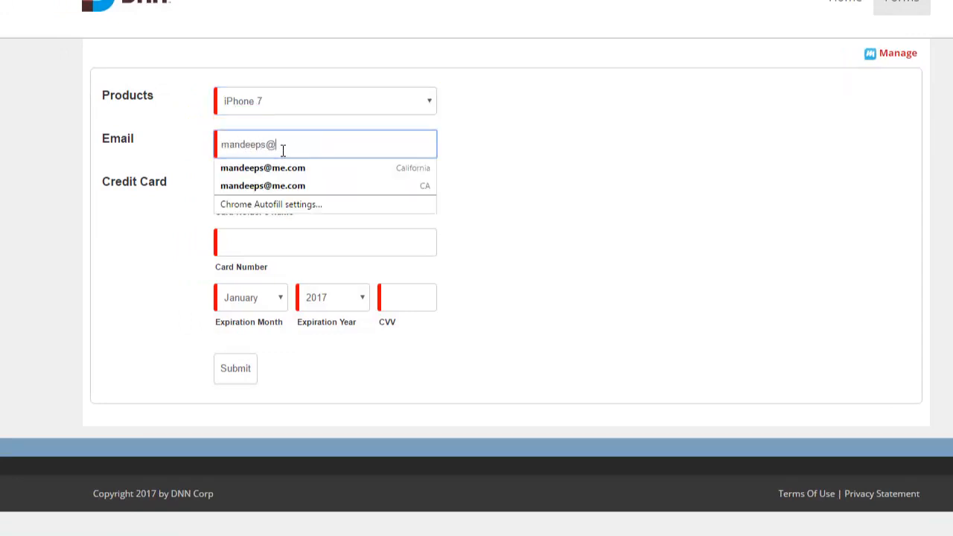
{"action": "key", "text": "Tab"}
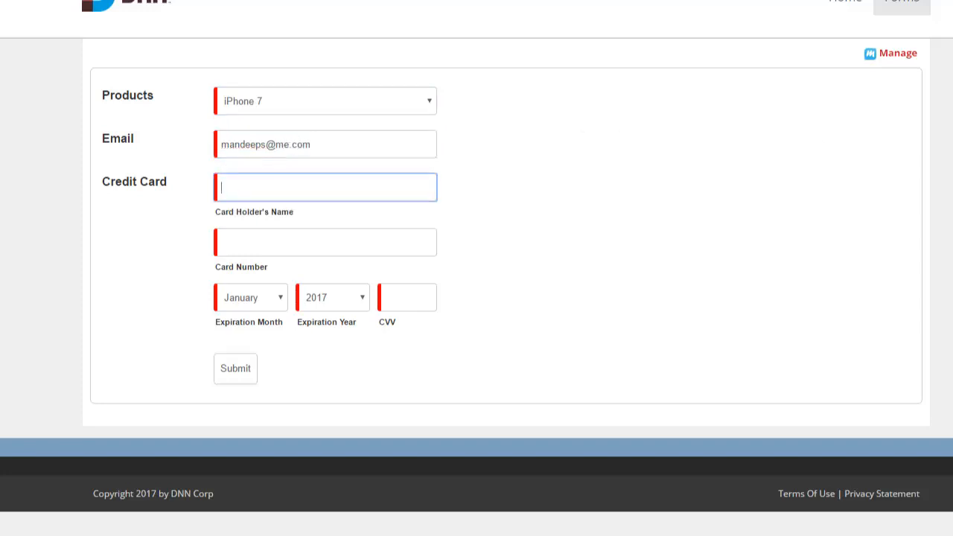
Fill in the cardholder's name and the test card number
{"action": "left_click", "coordinate": [333, 195]}
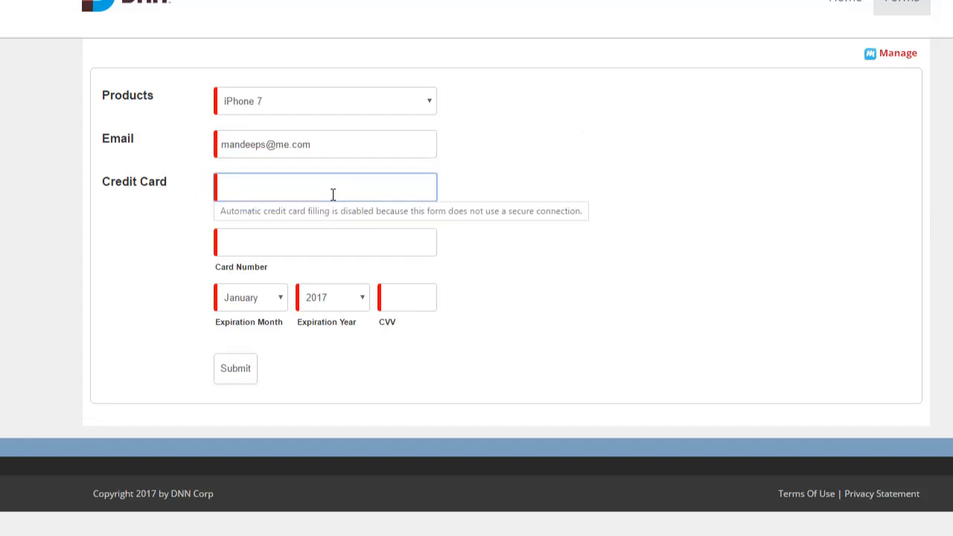
{"action": "key", "text": "Tab"}
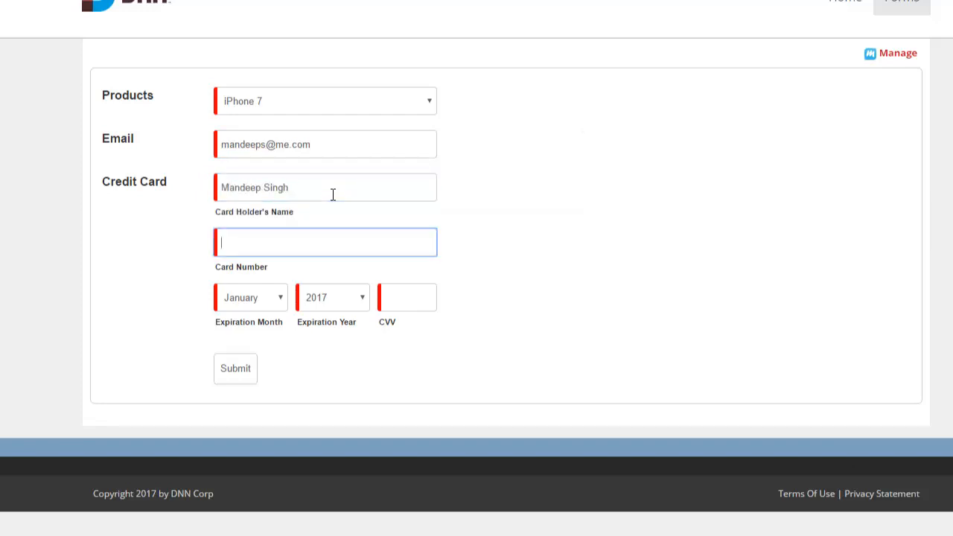
{"action": "type", "text": "4111111111111111"}
Set the expiry year to 2018, enter the card's CVV, and submit the test order
{"action": "left_click", "coordinate": [320, 299]}
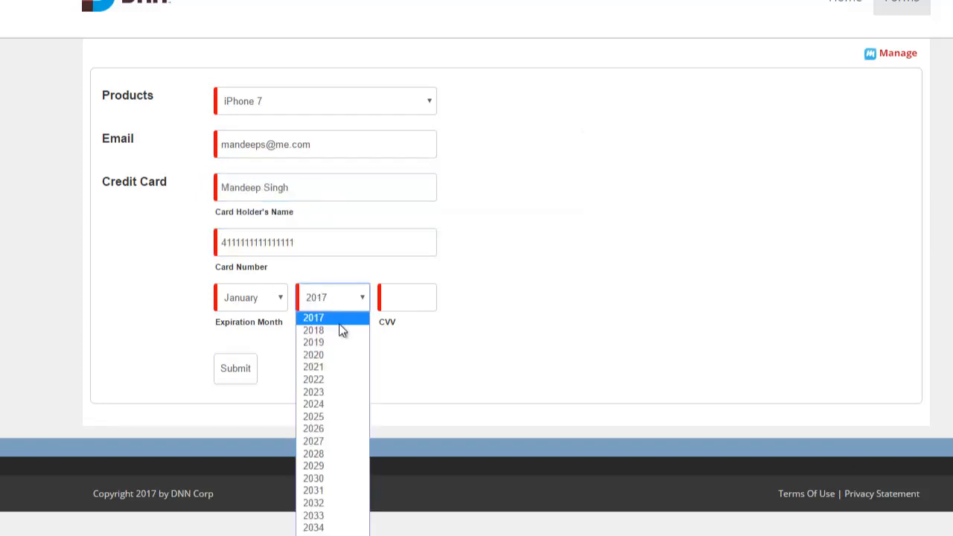
{"action": "left_click", "coordinate": [341, 329]}
{"action": "left_click", "coordinate": [429, 304]}
{"action": "type", "text": "41"}
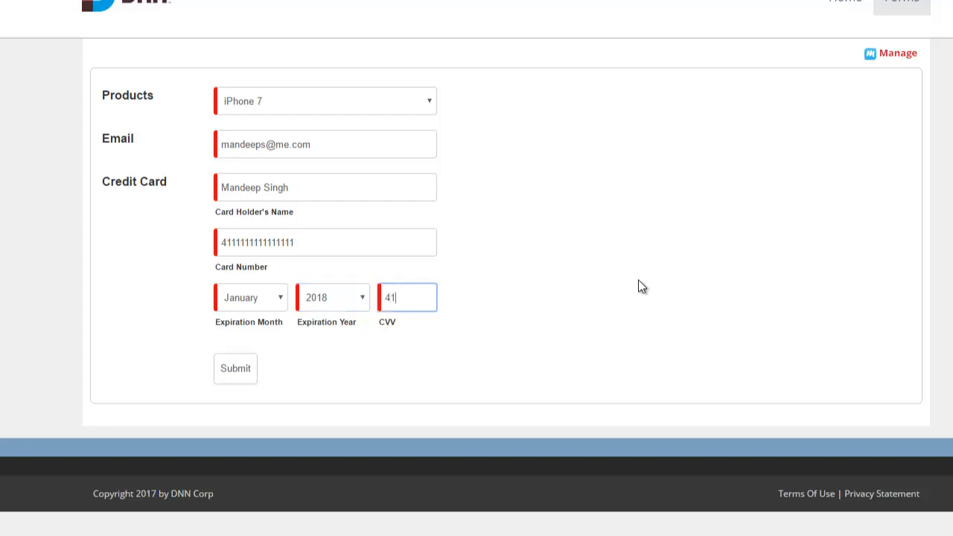
{"action": "type", "text": "1"}
{"action": "left_click", "coordinate": [511, 431]}
{"action": "left_click", "coordinate": [245, 369]}
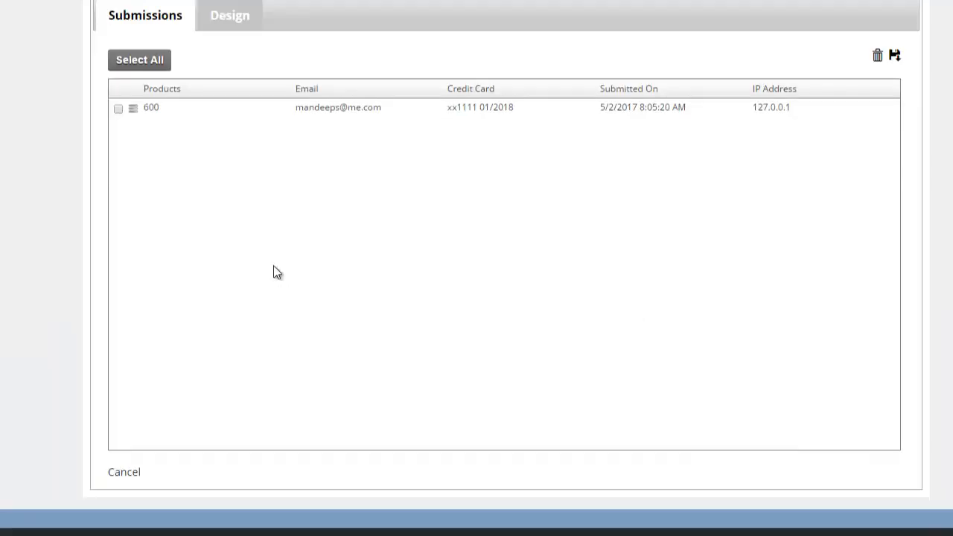
{"action": "left_click", "coordinate": [133, 111]}
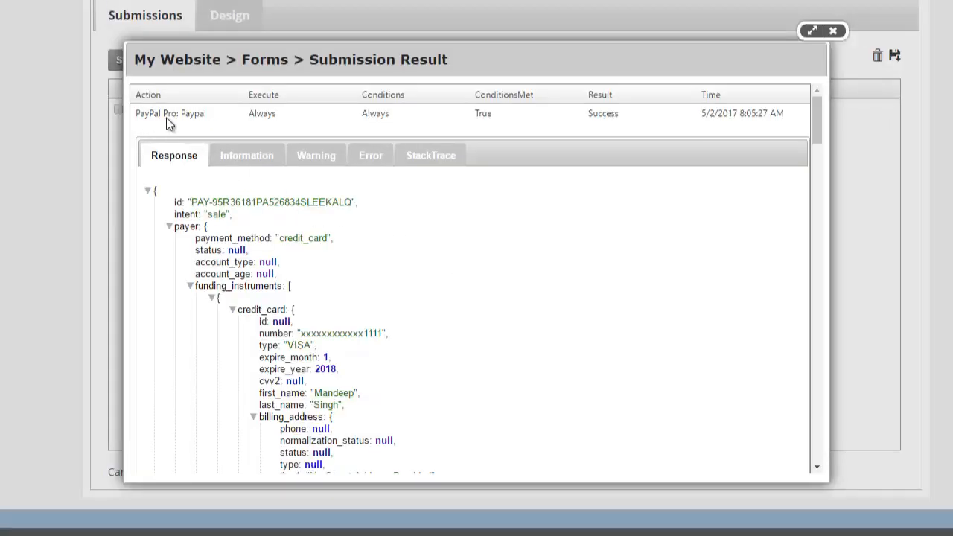
{"action": "double_click", "coordinate": [599, 115]}
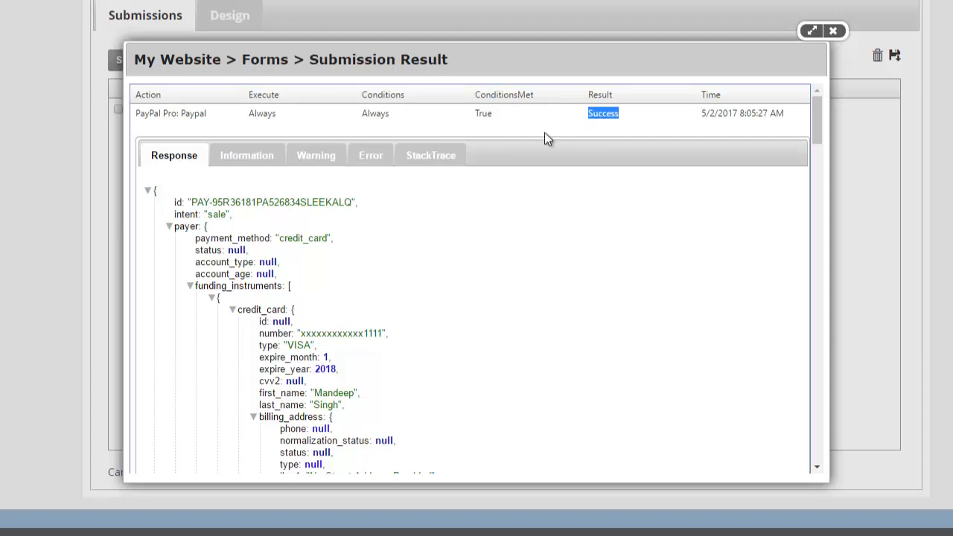
{"action": "scroll", "coordinate": [283, 298], "scroll_direction": "down", "scroll_amount": 5}
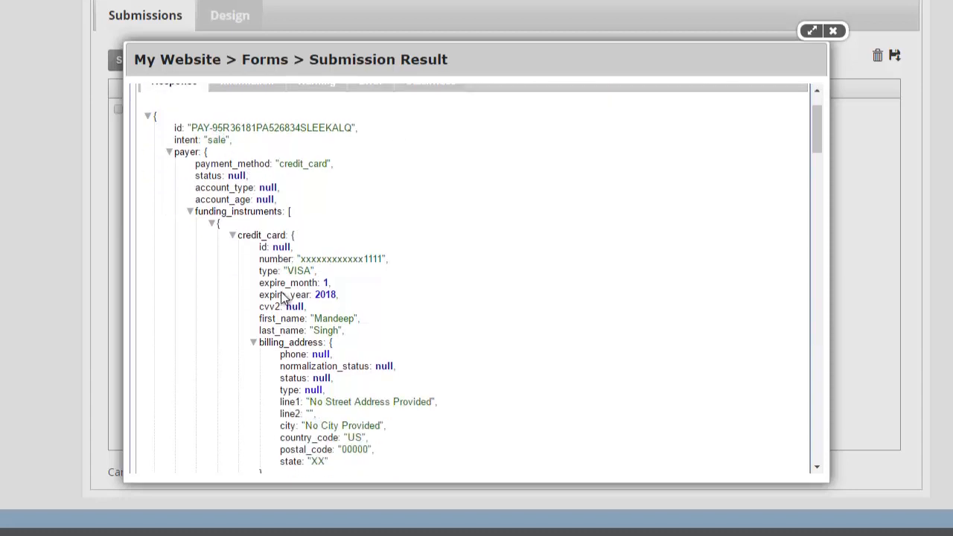
{"action": "scroll", "coordinate": [286, 291], "scroll_direction": "down", "scroll_amount": 15}
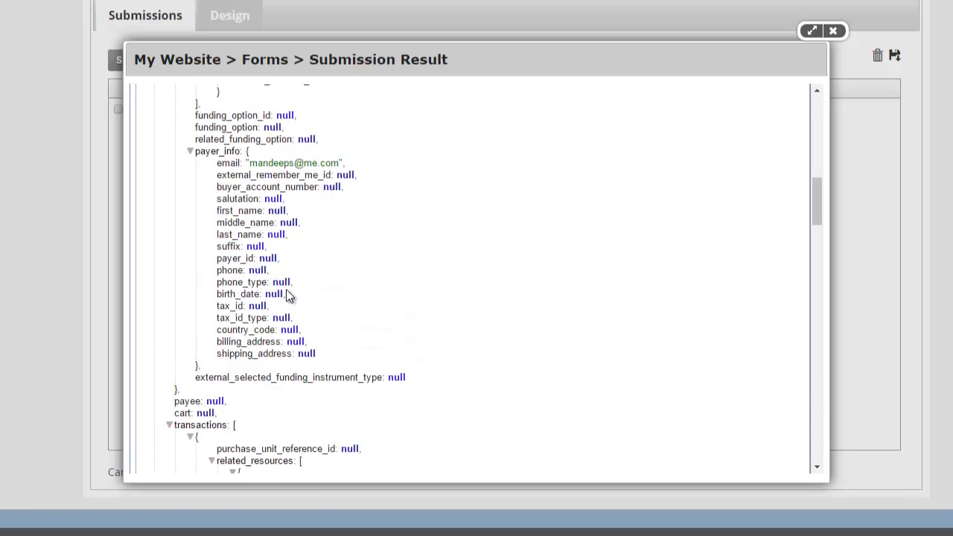
{"action": "scroll", "coordinate": [288, 295], "scroll_direction": "down", "scroll_amount": 10}
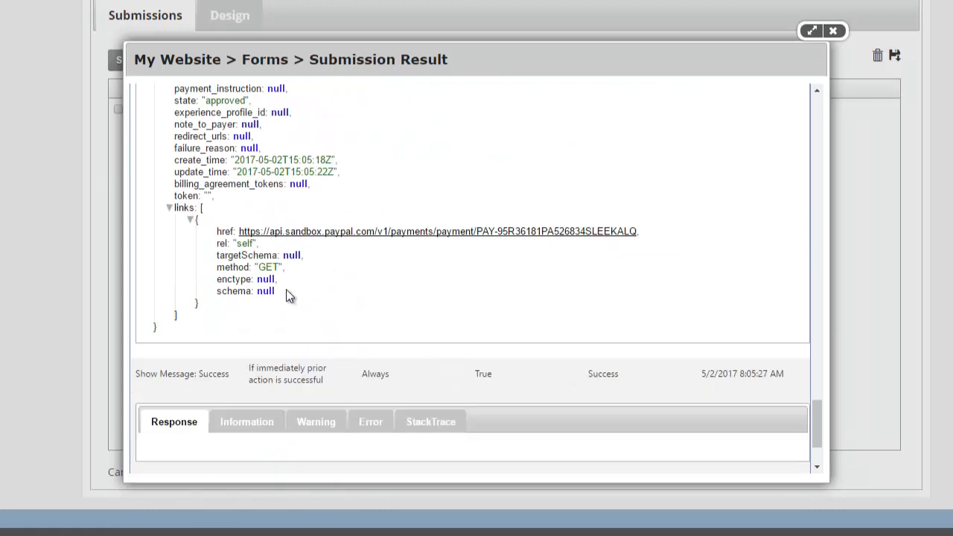
{"action": "scroll", "coordinate": [373, 336], "scroll_direction": "down", "scroll_amount": 1}
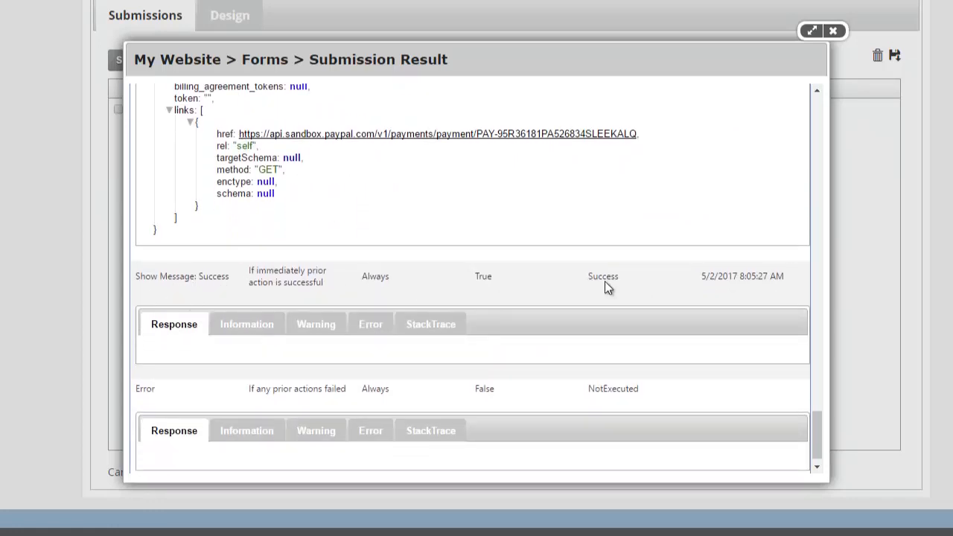
{"action": "left_click", "coordinate": [610, 384]}
{"action": "double_click", "coordinate": [610, 389]}
{"action": "scroll", "coordinate": [495, 260], "scroll_direction": "up", "scroll_amount": 10}
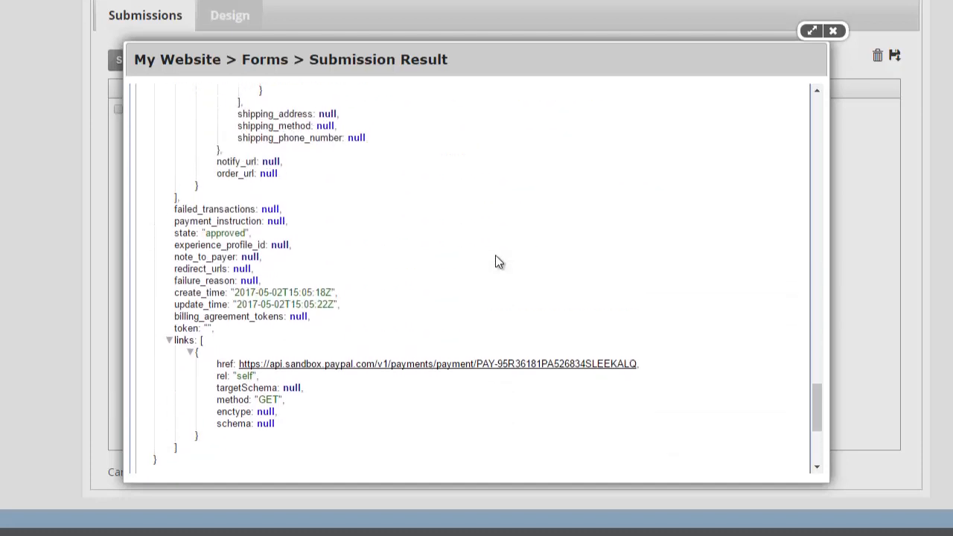
{"action": "scroll", "coordinate": [497, 260], "scroll_direction": "up", "scroll_amount": 10}
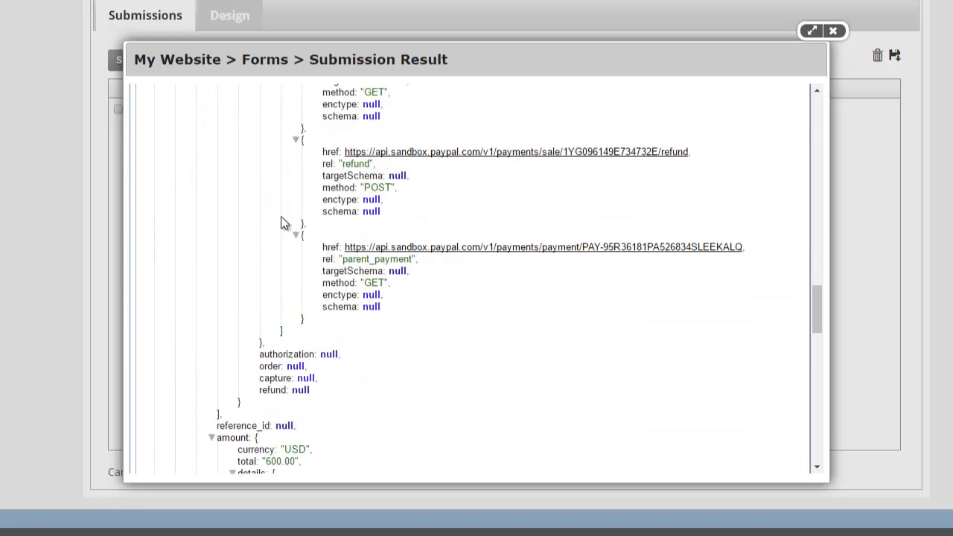
{"action": "scroll", "coordinate": [452, 297], "scroll_direction": "up", "scroll_amount": 15}
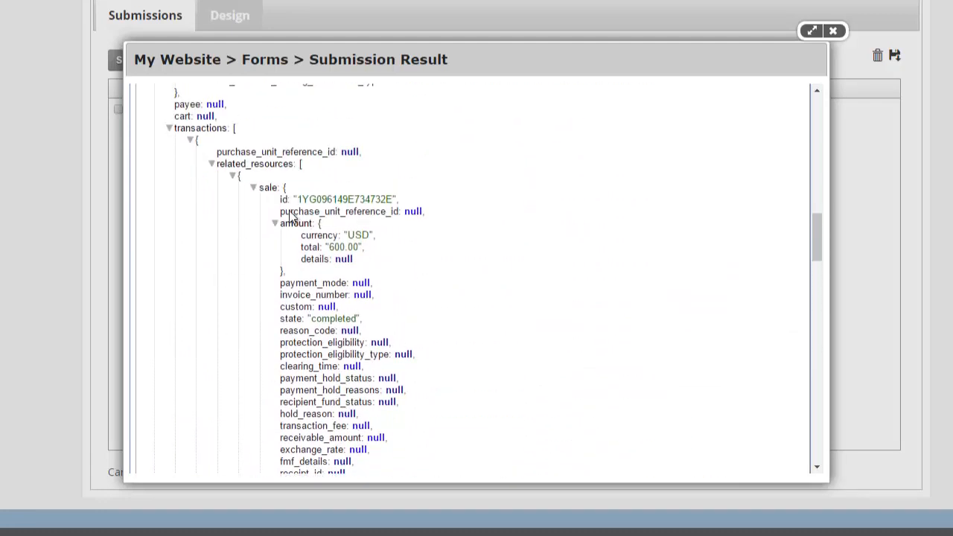
{"action": "scroll", "coordinate": [327, 264], "scroll_direction": "up", "scroll_amount": 10}
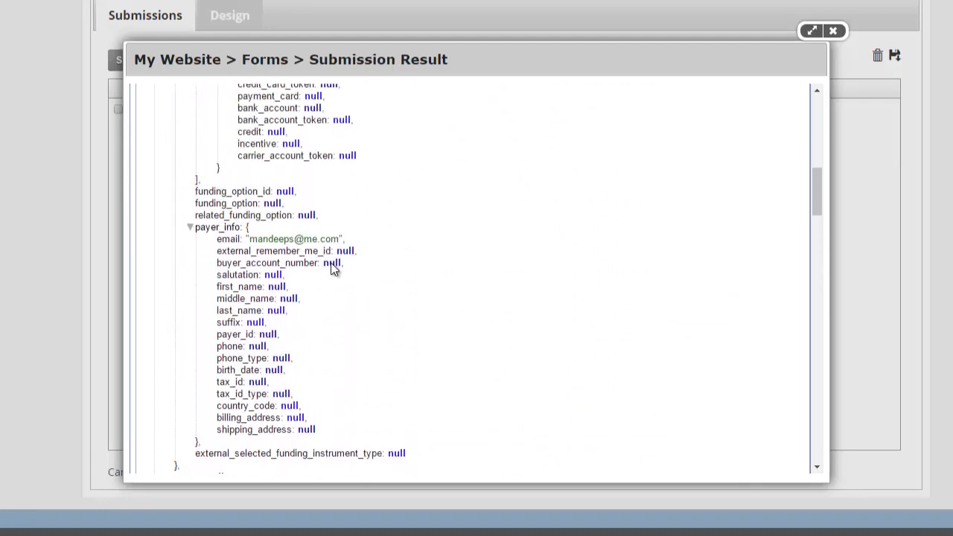
{"action": "scroll", "coordinate": [327, 298], "scroll_direction": "up", "scroll_amount": 5}
{"action": "scroll", "coordinate": [313, 343], "scroll_direction": "up", "scroll_amount": 4}
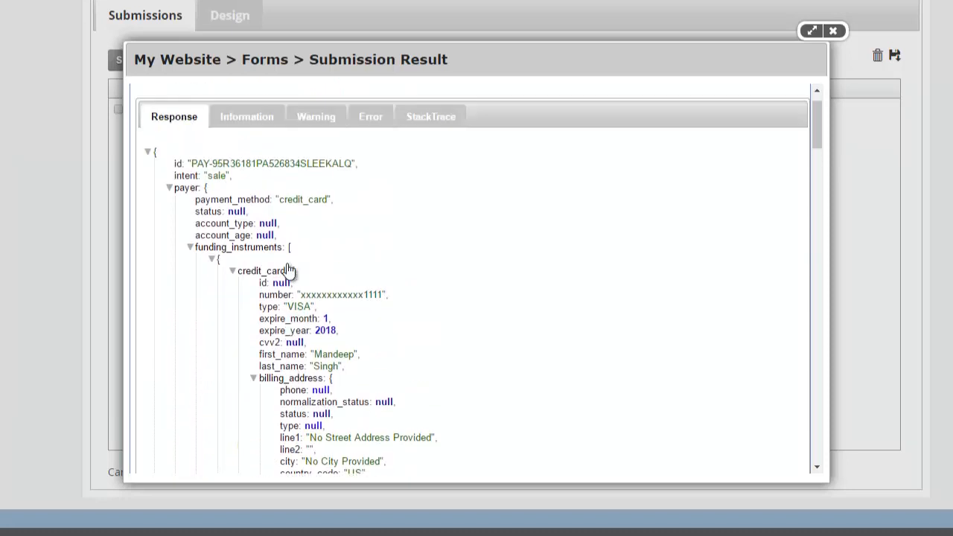
{"action": "double_click", "coordinate": [217, 202]}
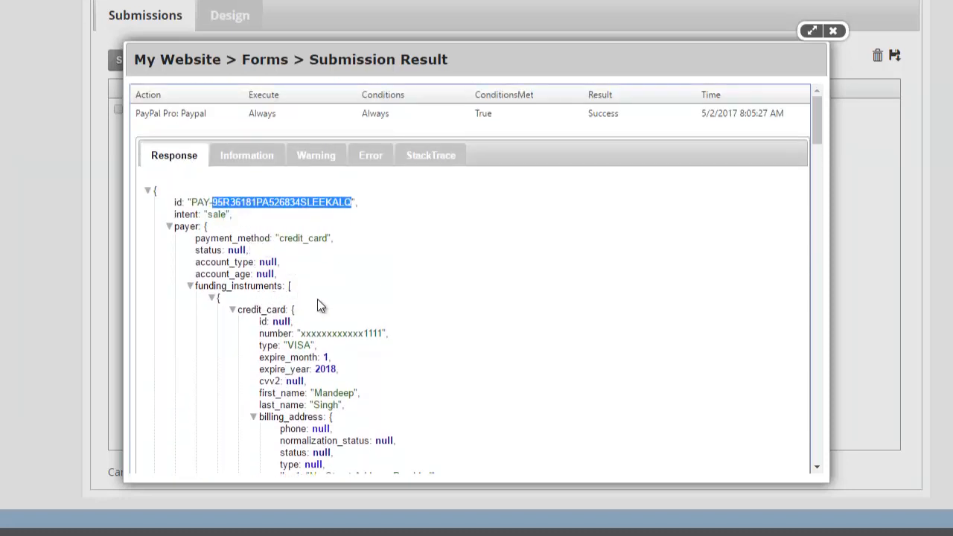
{"action": "scroll", "coordinate": [318, 302], "scroll_direction": "down", "scroll_amount": 7}
{"action": "scroll", "coordinate": [296, 310], "scroll_direction": "down", "scroll_amount": 4}
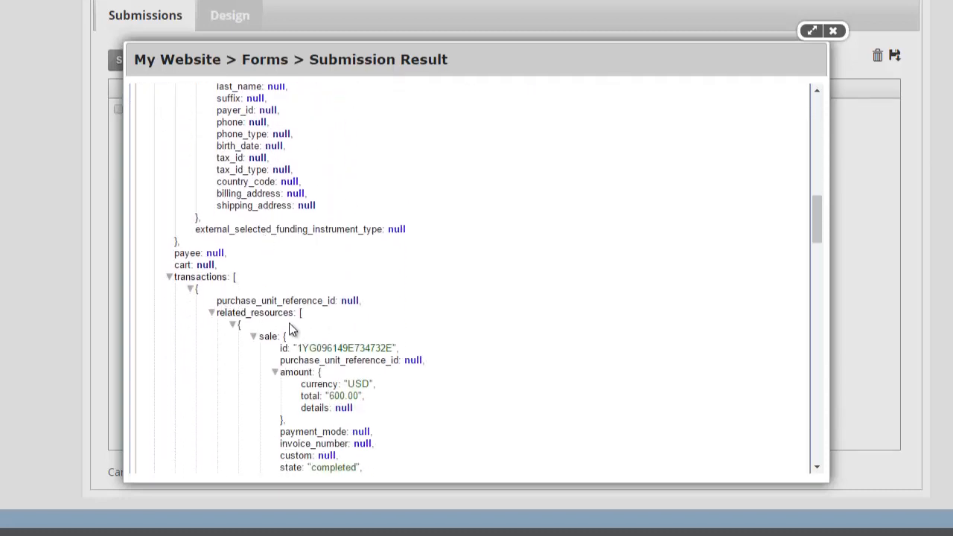
{"action": "double_click", "coordinate": [334, 348]}
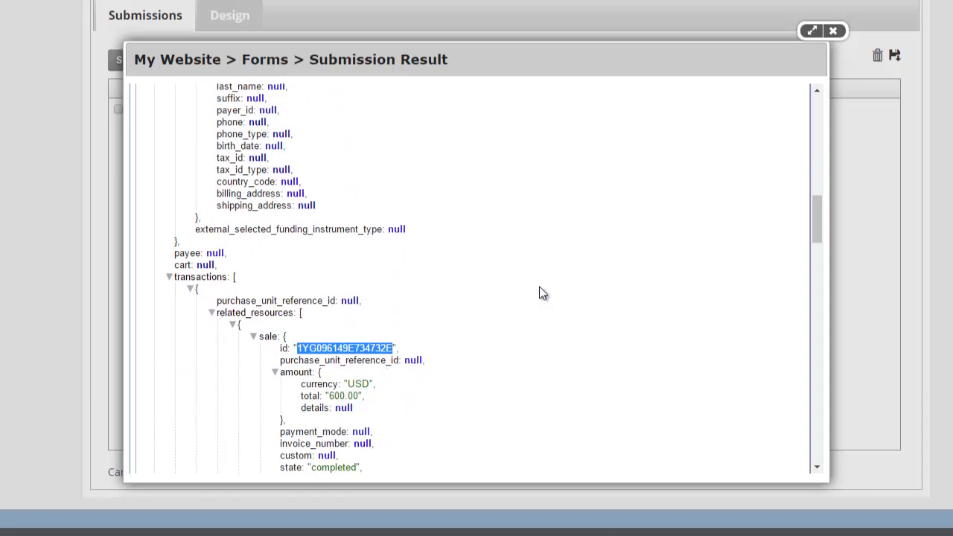
{"action": "key", "text": "super+r"}
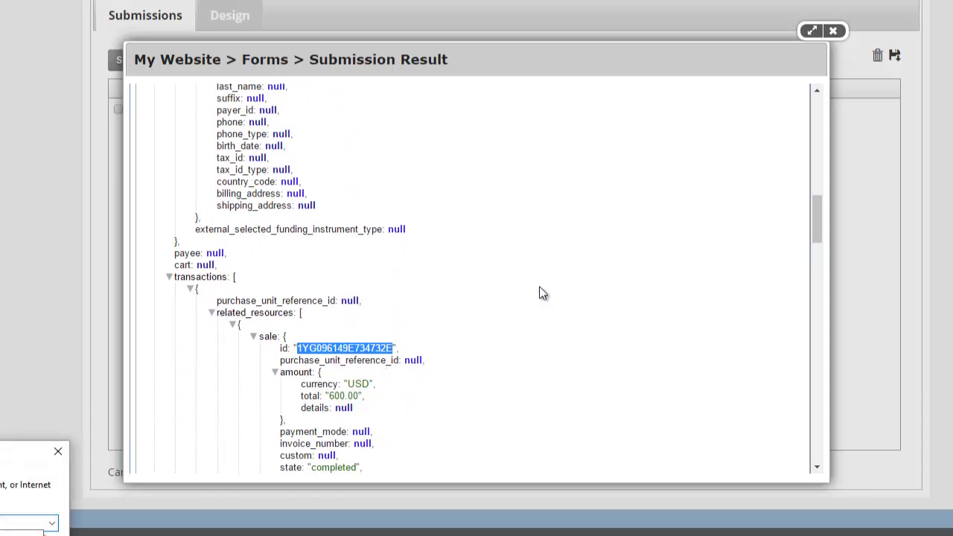
Launch Notepad beside the response and start noting the [Paypal:id] token
{"action": "key", "text": "Return"}
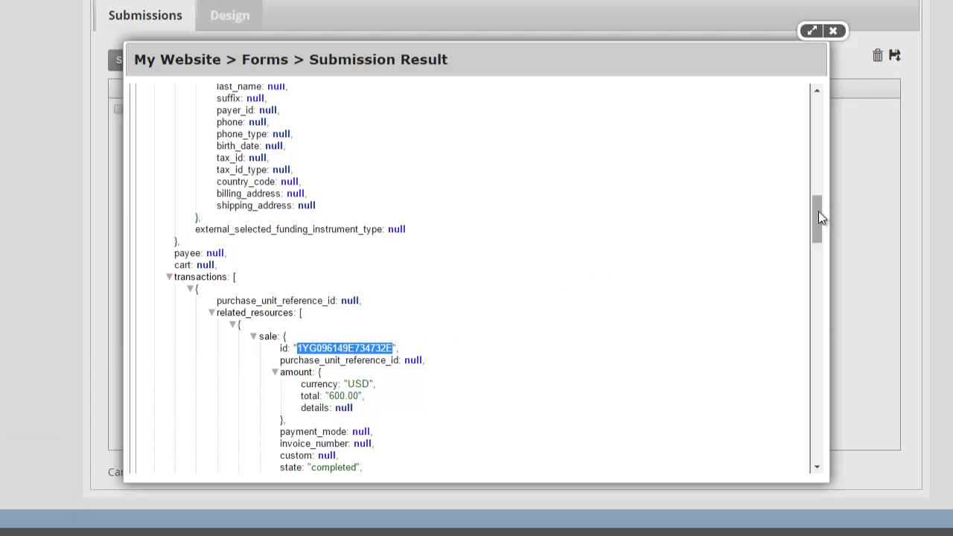
{"action": "left_click_drag", "start_coordinate": [819, 211], "coordinate": [904, 132]}
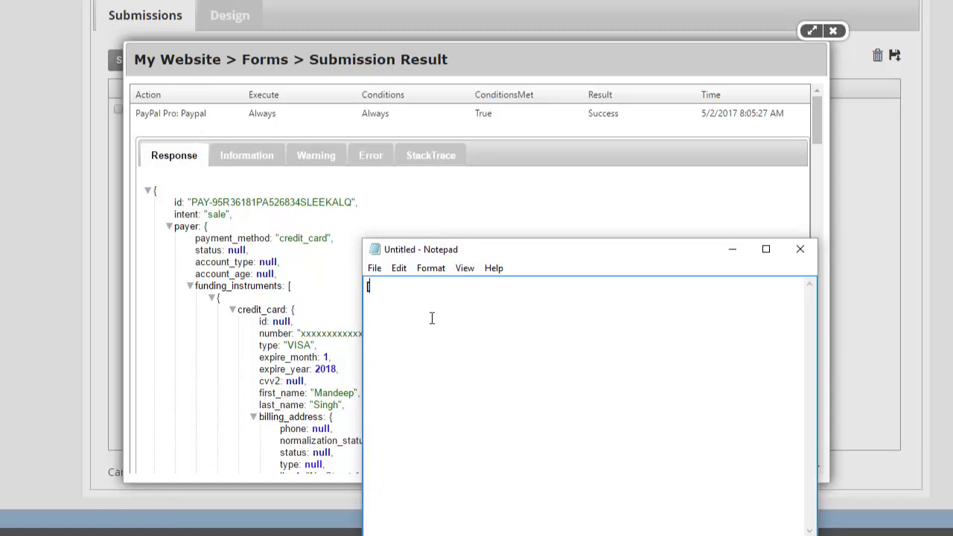
{"action": "type", "text": "Paypal:id"}
{"action": "left_click_drag", "start_coordinate": [513, 257], "coordinate": [634, 154]}
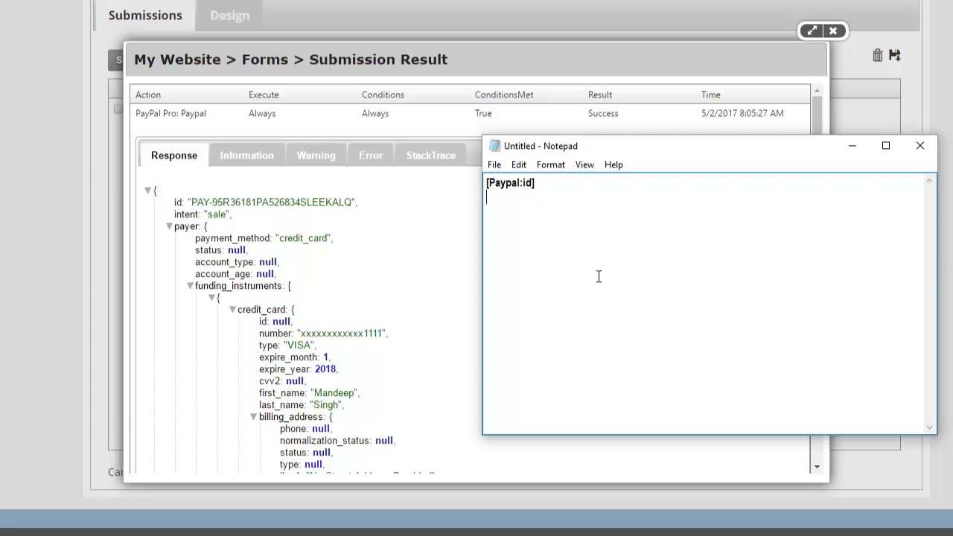
Note the [Paypal:payer.funding_instruments.credit_card.first_name] token path and copy that line
{"action": "type", "text": "[Paypal:payer.funding_inst"}
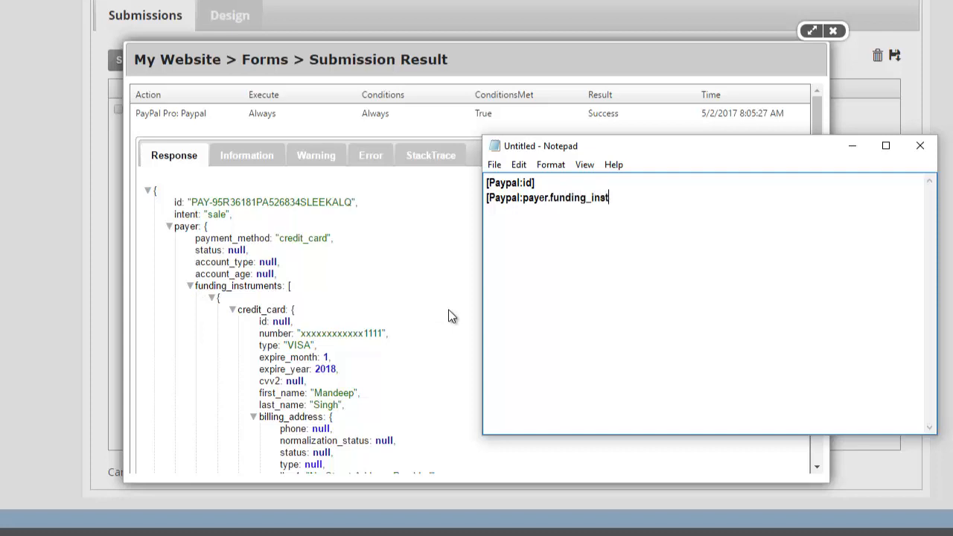
{"action": "type", "text": "ruments.credit_card"}
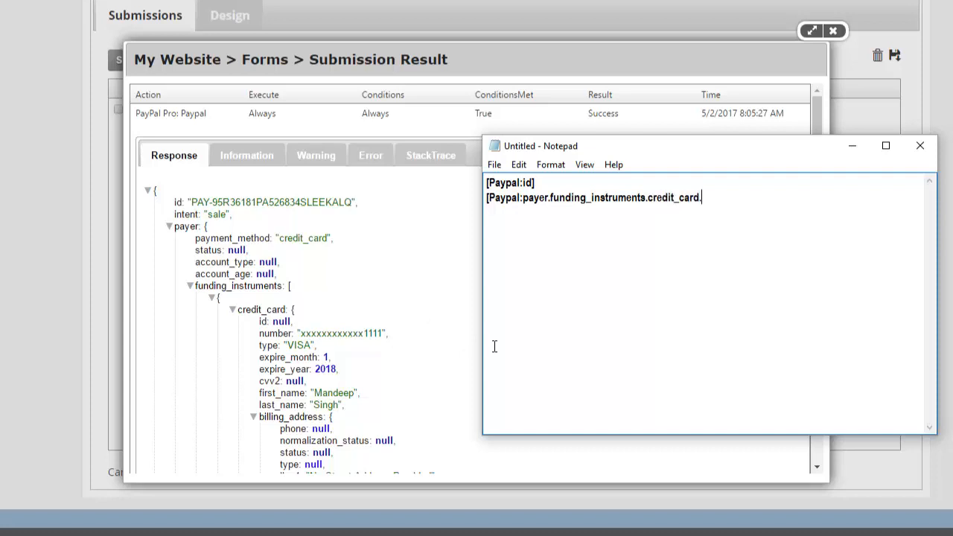
{"action": "type", "text": ".first_name]"}
{"action": "key", "text": "BackSpace"}
{"action": "type", "text": "]"}
{"action": "key", "text": "shift+Home"}
{"action": "key", "text": "ctrl+c"}
Duplicate the first_name line and change it into the last_name token path
{"action": "key", "text": "End"}
{"action": "key", "text": "Return"}
{"action": "key", "text": "ctrl+v"}
{"action": "key", "text": "BackSpace"}
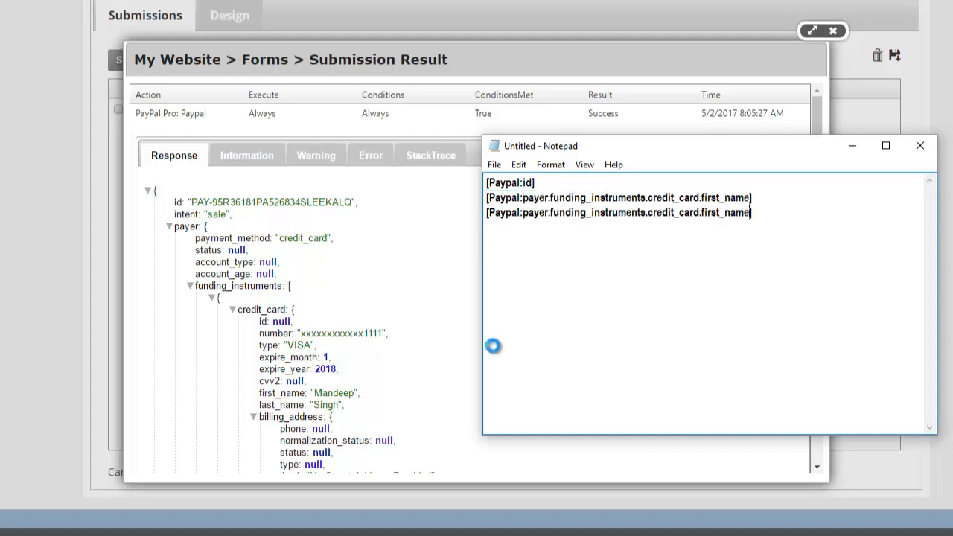
{"action": "key", "text": "Left"}
{"action": "key", "text": "Left"}
{"action": "key", "text": "Left"}
{"action": "key", "text": "Left"}
{"action": "key", "text": "shift+Left"}
{"action": "key", "text": "shift+Left"}
{"action": "key", "text": "shift+Left"}
{"action": "key", "text": "shift+Left"}
{"action": "key", "text": "shift+Left"}
{"action": "type", "text": "last"}
Select all three noted token lines and bring the Submission Result page back
{"action": "left_click_drag", "start_coordinate": [680, 212], "coordinate": [527, 182]}
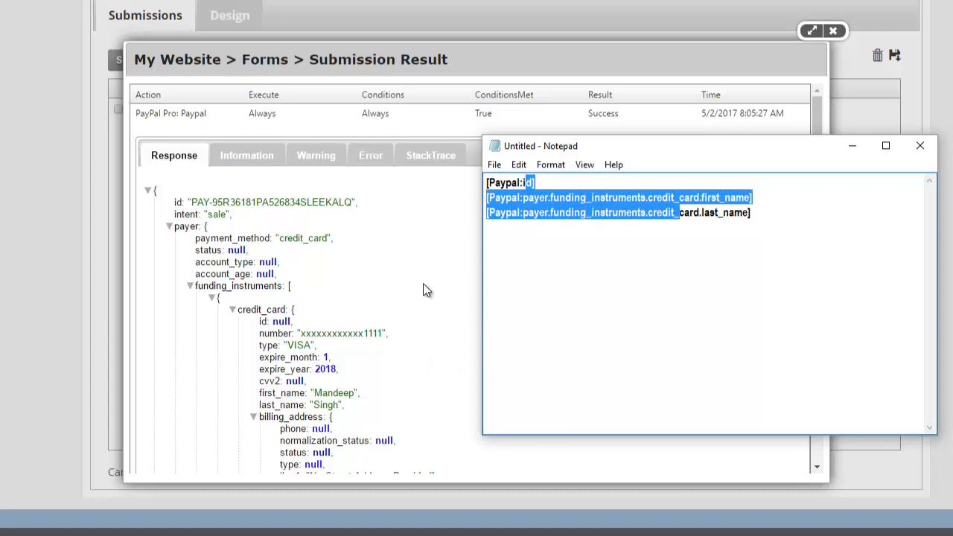
{"action": "left_click_drag", "start_coordinate": [720, 238], "coordinate": [465, 182]}
{"action": "left_click", "coordinate": [431, 238]}
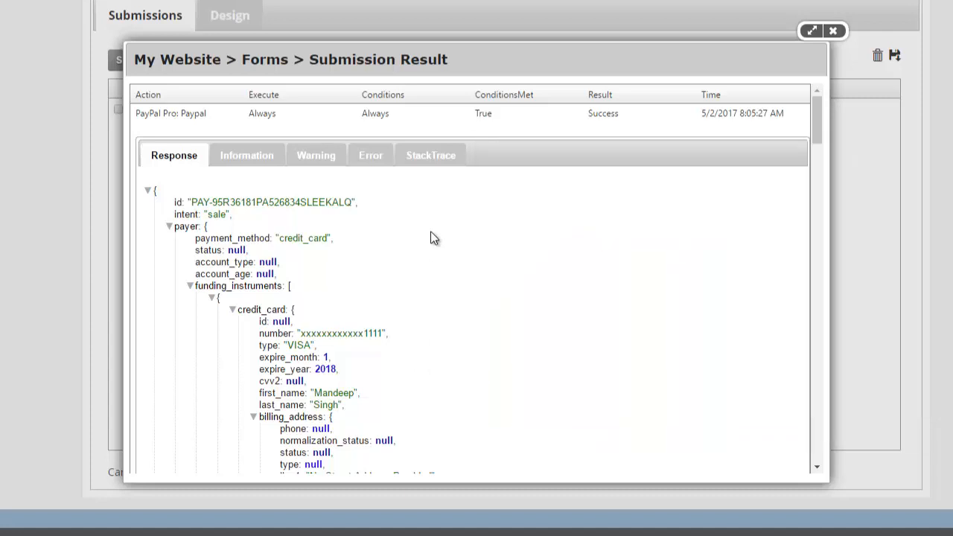
{"action": "scroll", "coordinate": [250, 231], "scroll_direction": "down", "scroll_amount": 5}
{"action": "scroll", "coordinate": [357, 204], "scroll_direction": "down", "scroll_amount": 3}
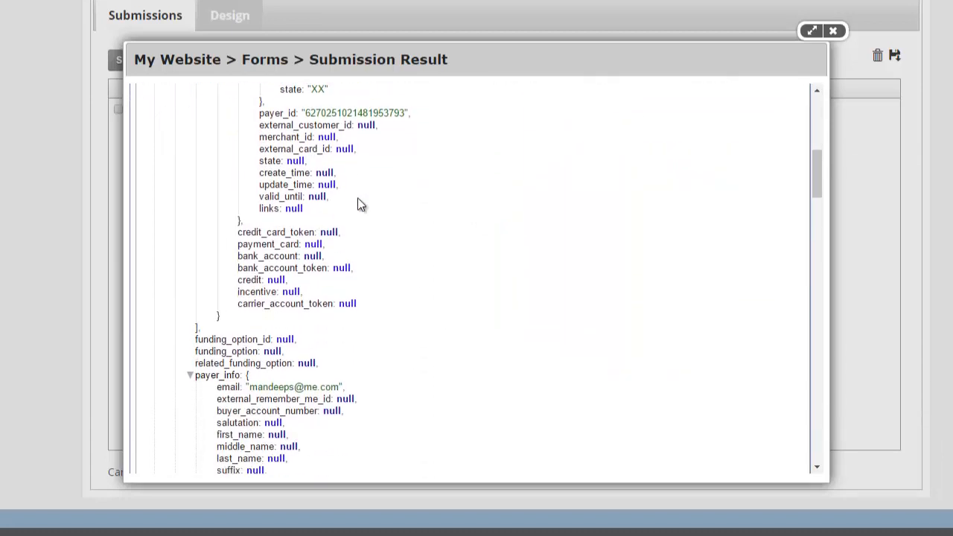
{"action": "scroll", "coordinate": [328, 208], "scroll_direction": "down", "scroll_amount": 7}
{"action": "scroll", "coordinate": [303, 236], "scroll_direction": "down", "scroll_amount": 10}
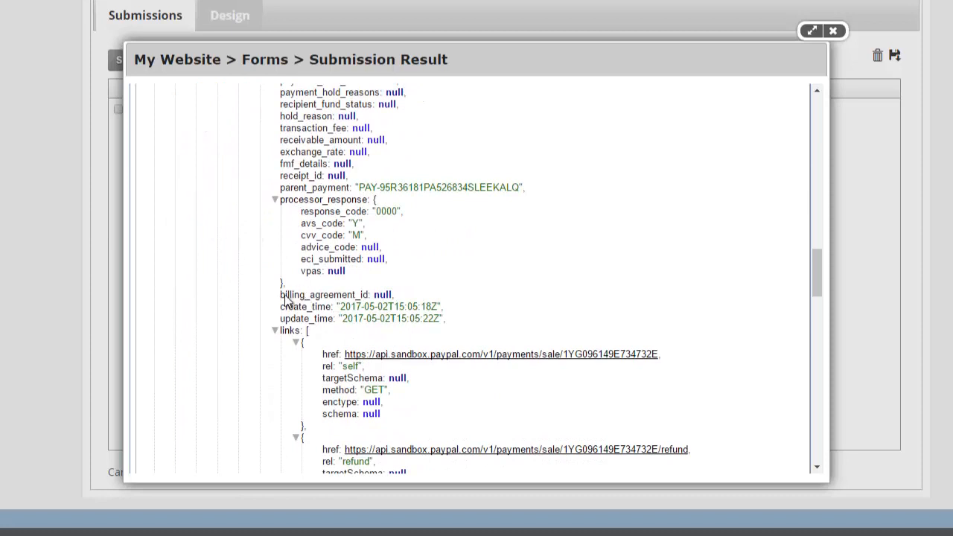
{"action": "scroll", "coordinate": [300, 266], "scroll_direction": "down", "scroll_amount": 8}
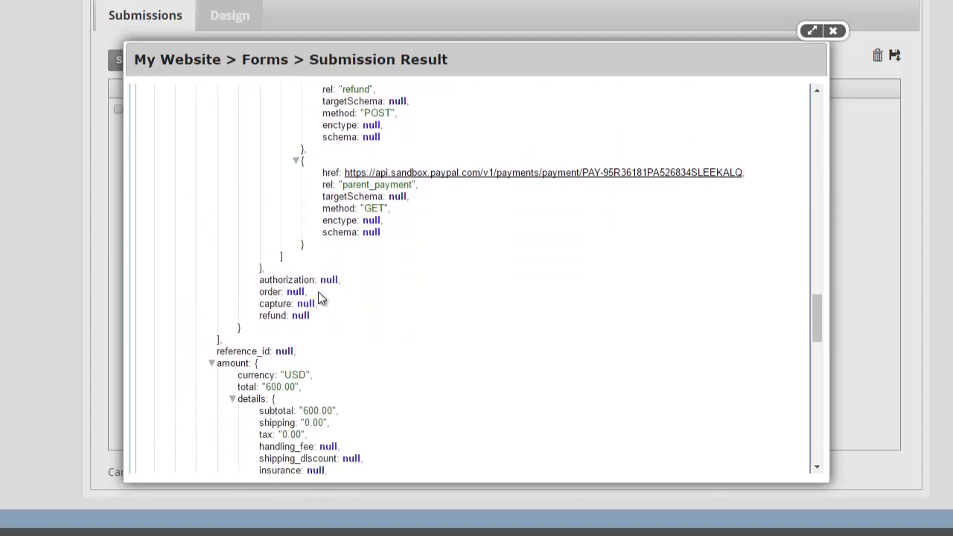